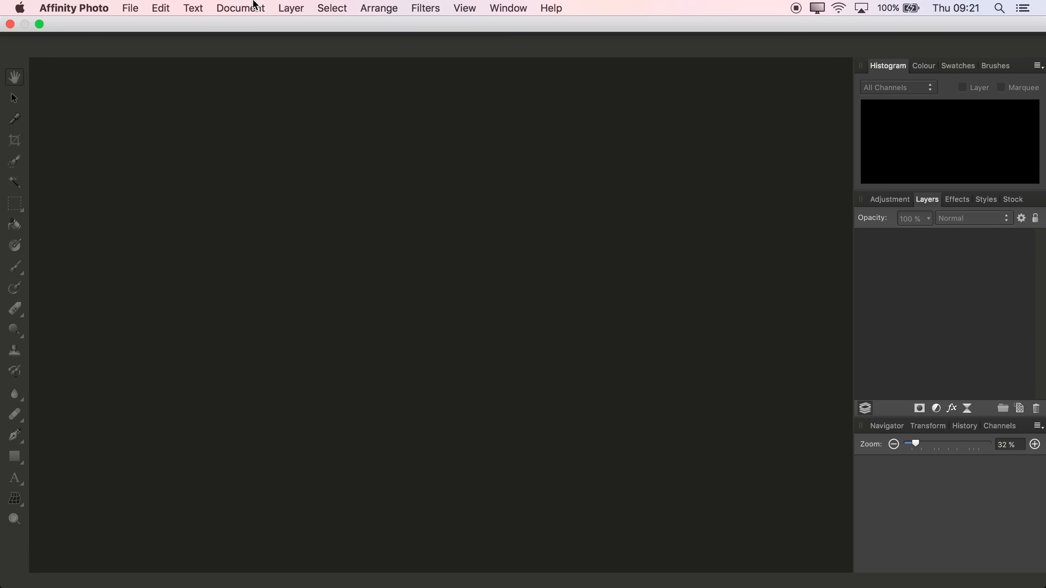
Stack the TIFFs _3160089, _3160090 and _3160091 in a new document with auto-alignment off
left_click(128, 7)
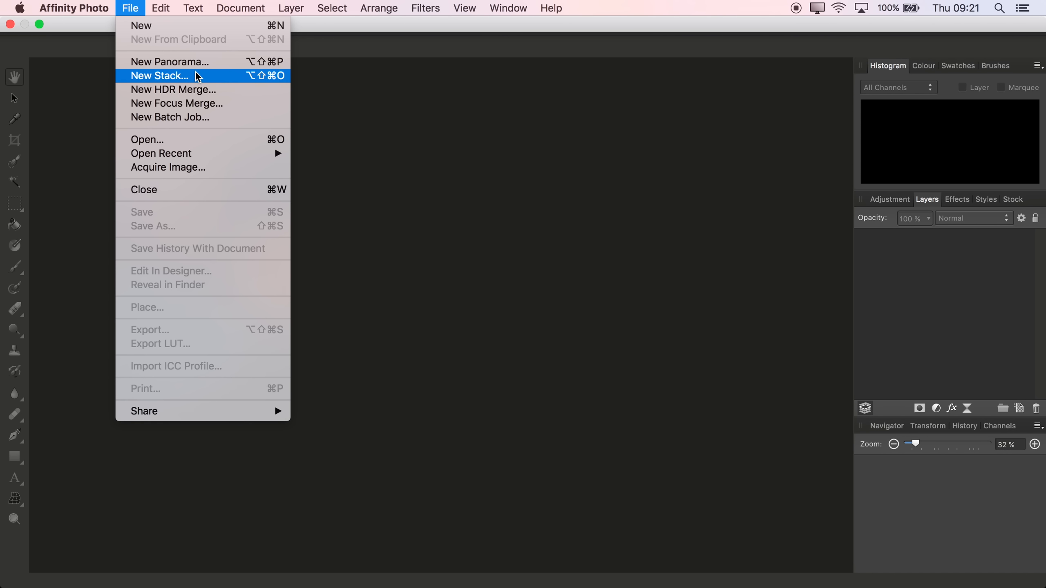
left_click(220, 77)
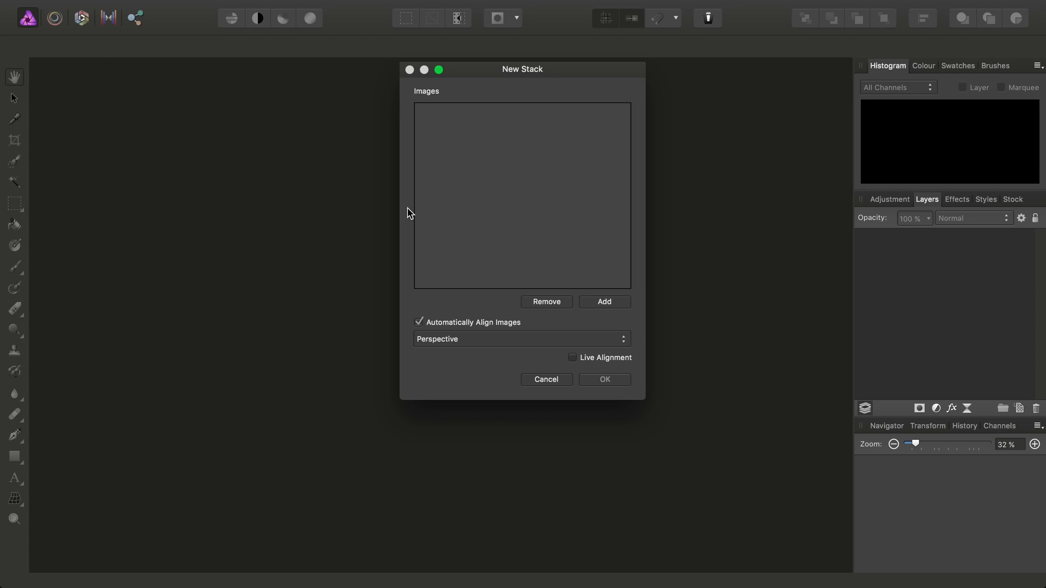
left_click(605, 304)
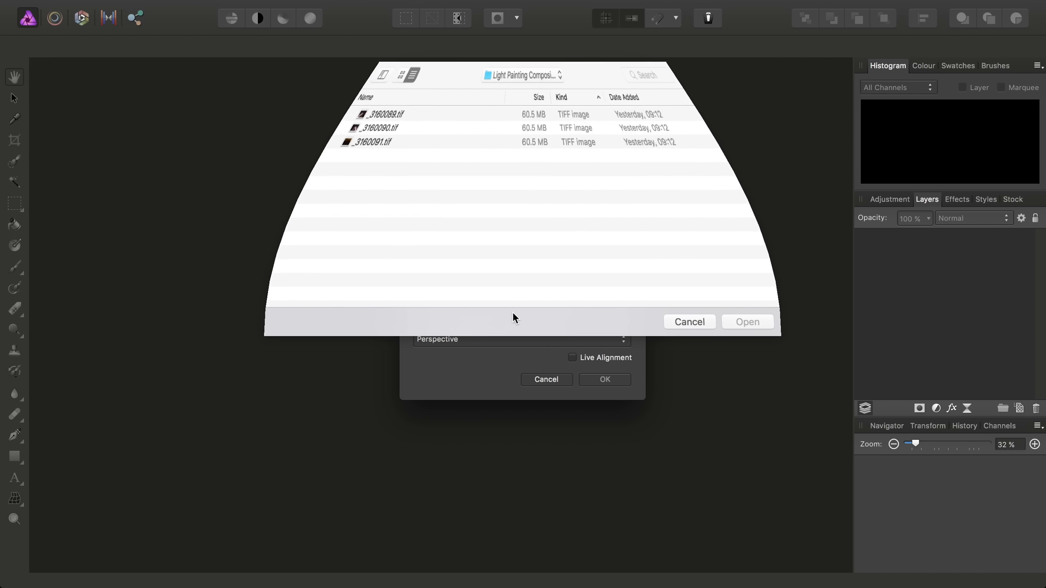
left_click_drag(342, 144, 305, 108)
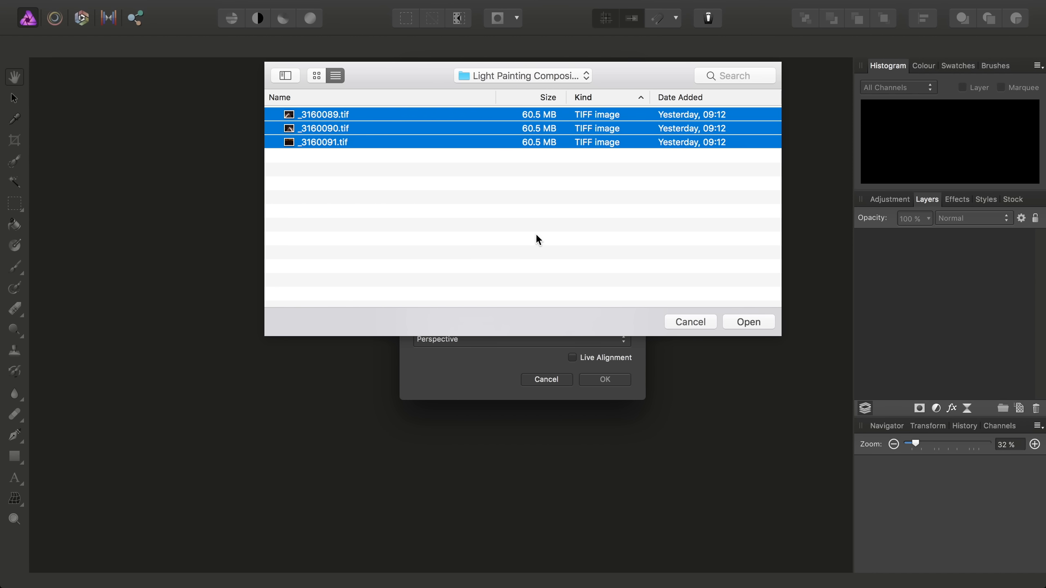
left_click(757, 323)
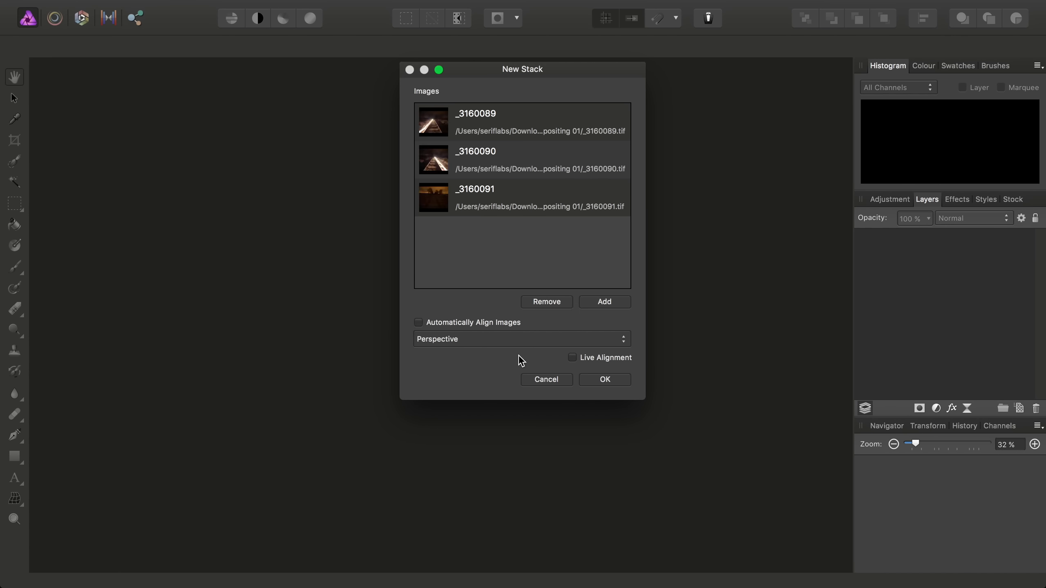
left_click(615, 383)
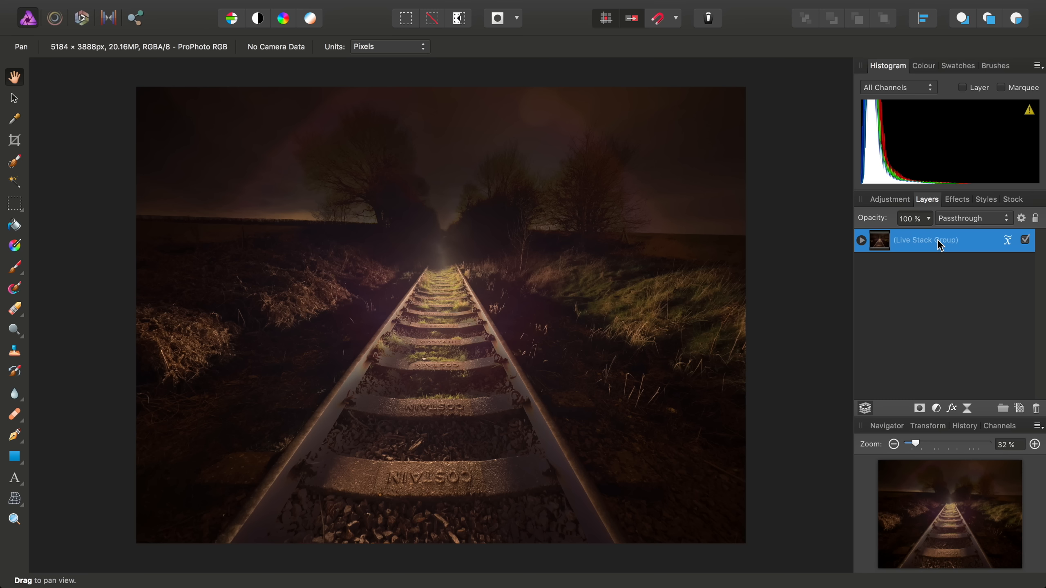
Ungroup the Live Stack Group into separate pixel layers
mouse_move(268, 5)
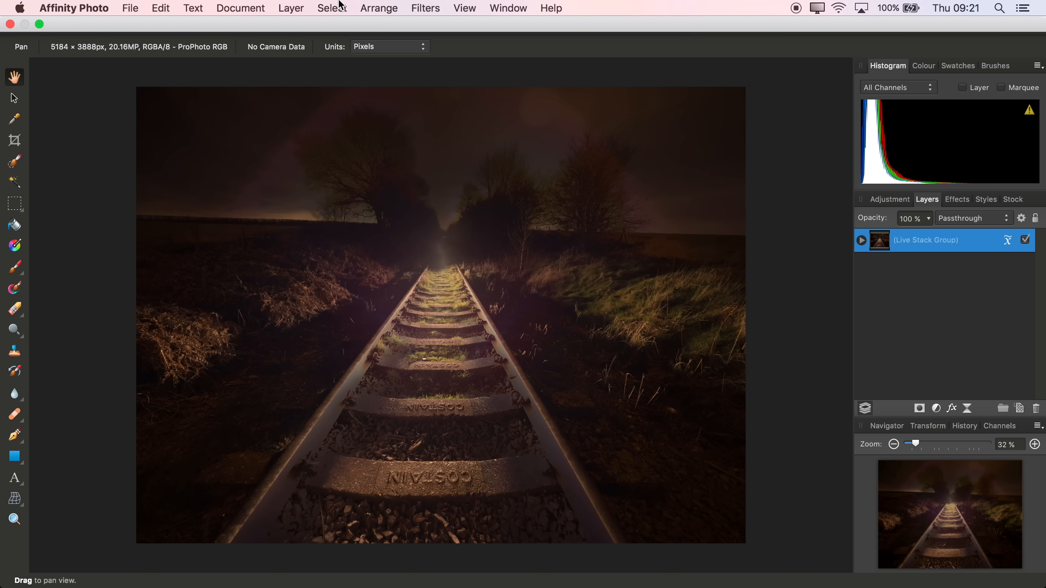
left_click(365, 8)
left_click(400, 58)
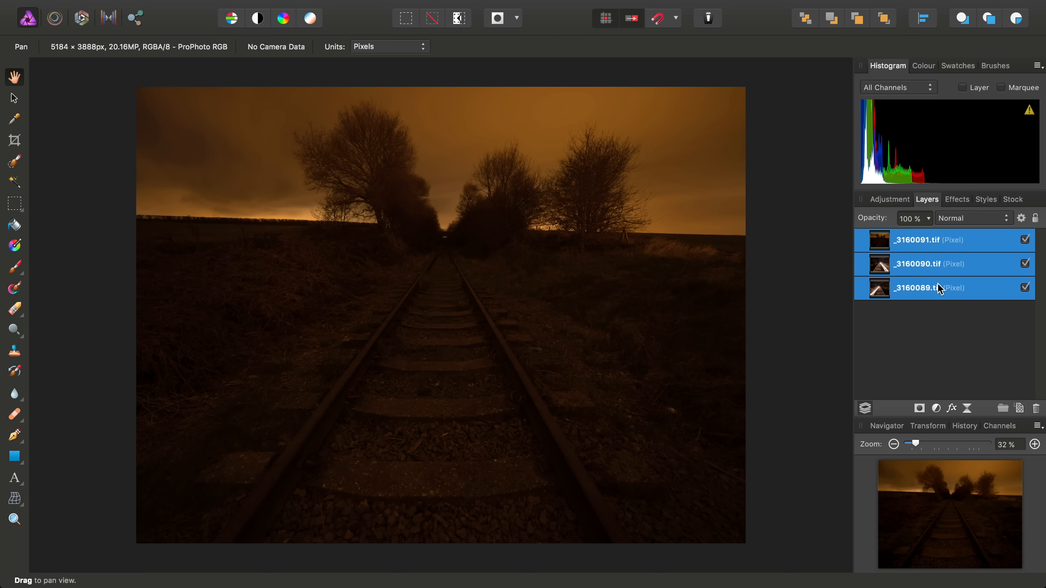
Move _3160091.tif to the bottom, hide _3160090.tif and select _3160089.tif
left_click(883, 243)
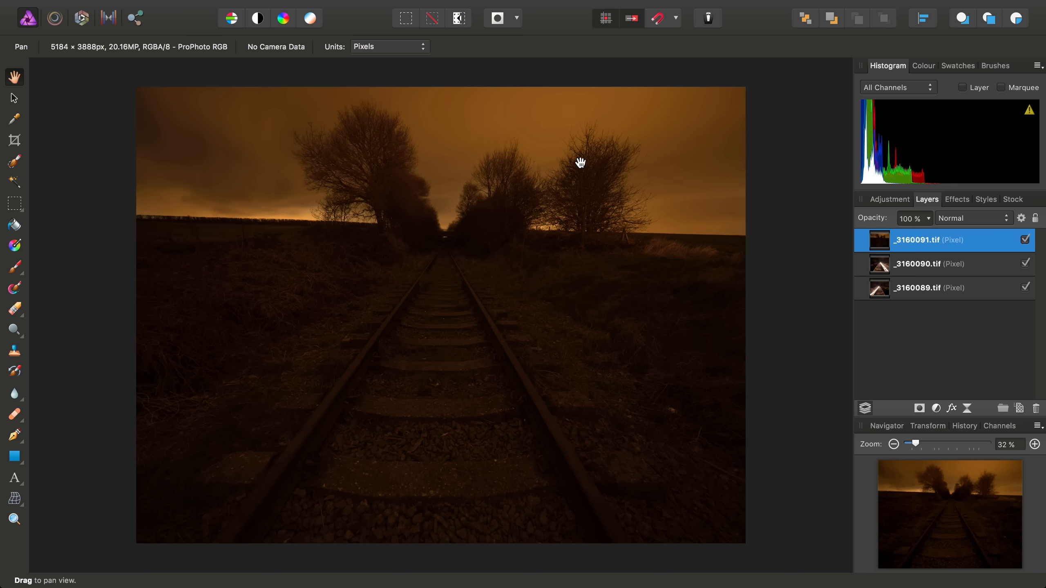
left_click_drag(881, 243, 874, 299)
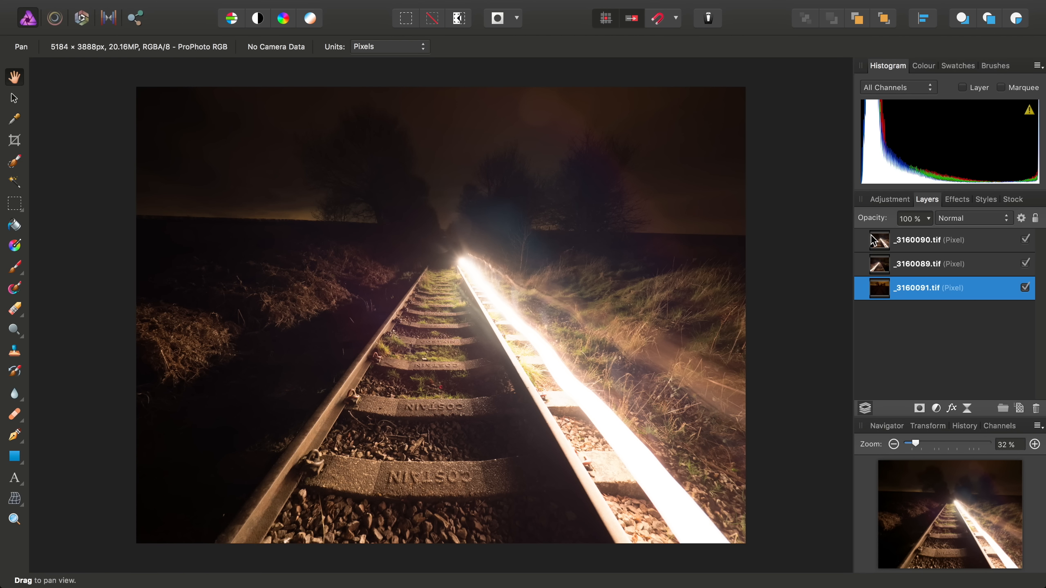
left_click(956, 239)
left_click(1025, 240)
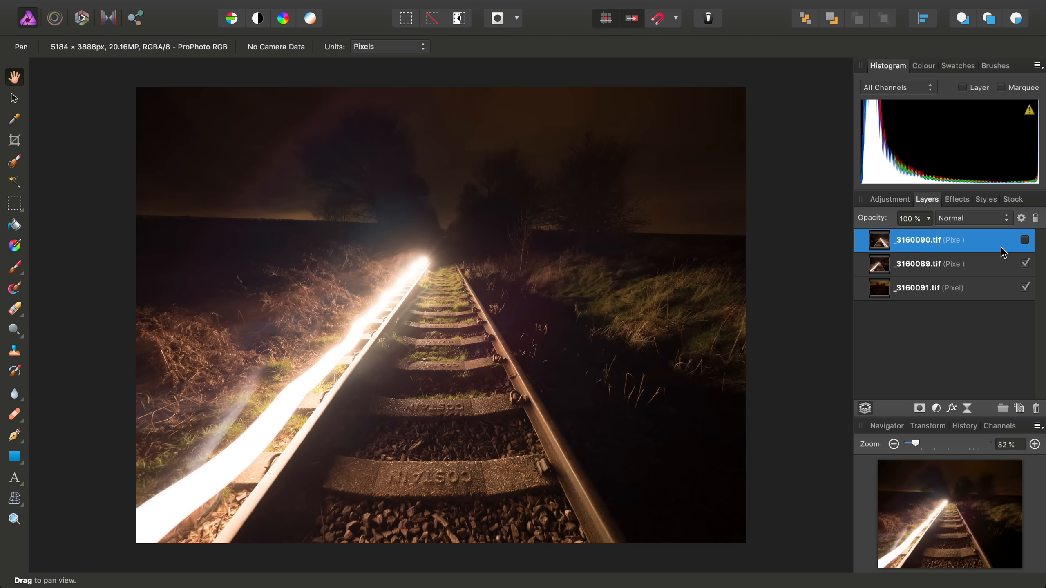
left_click(991, 265)
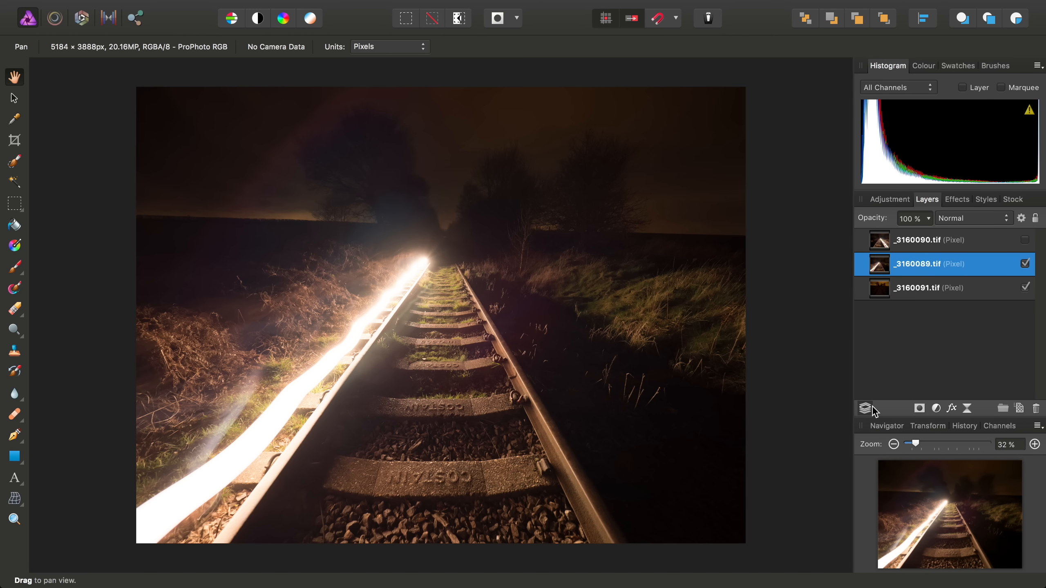
Add a mask to _3160089.tif and invert it to hide the layer
left_click(919, 409)
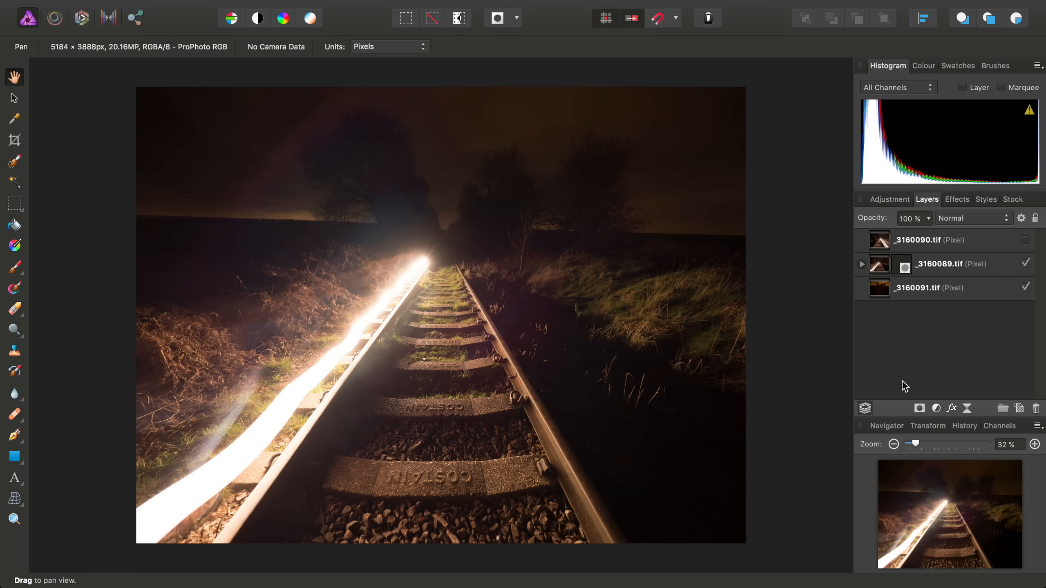
left_click(861, 264)
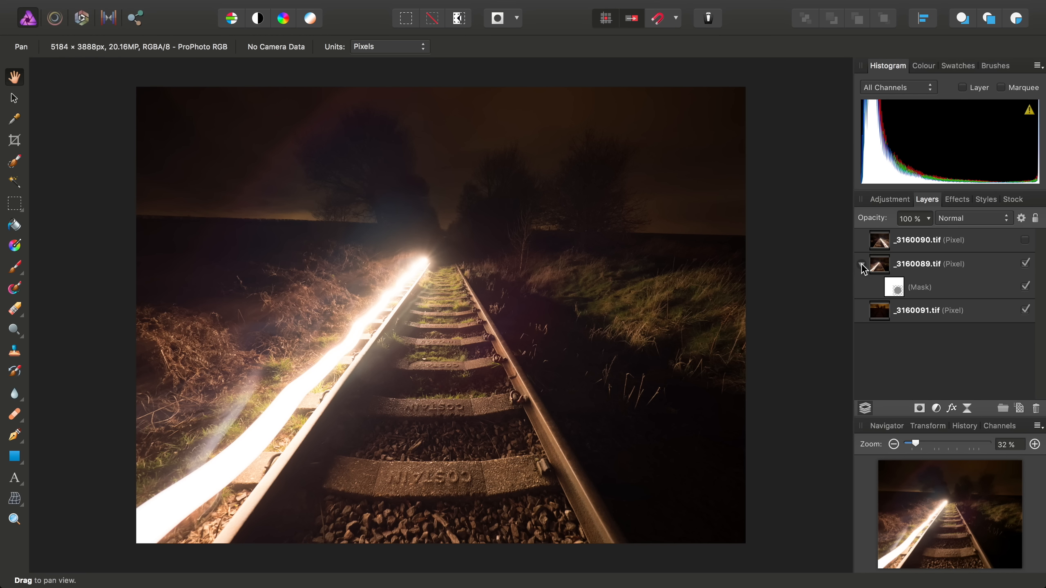
left_click(889, 290)
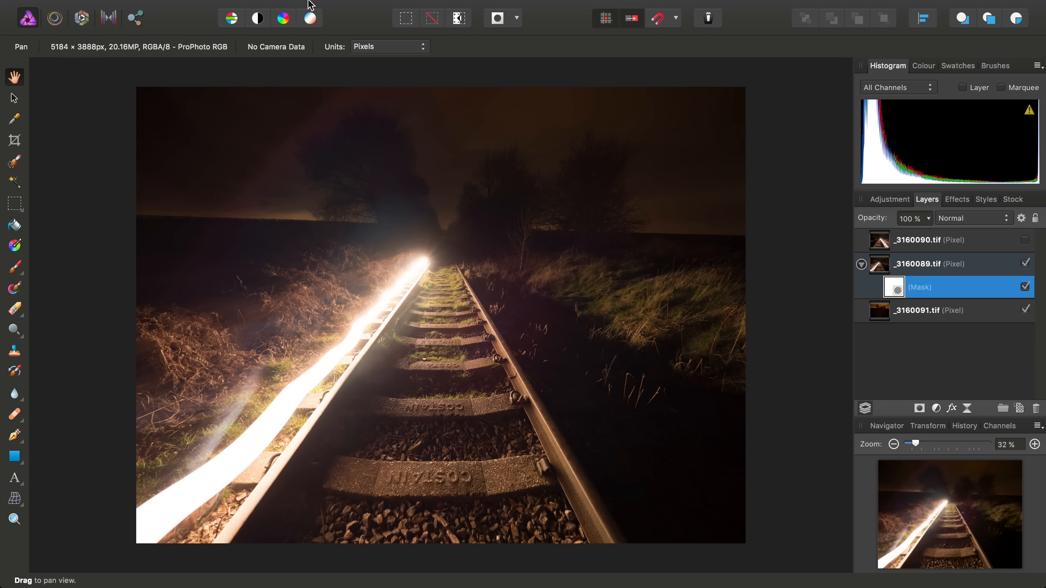
left_click(292, 8)
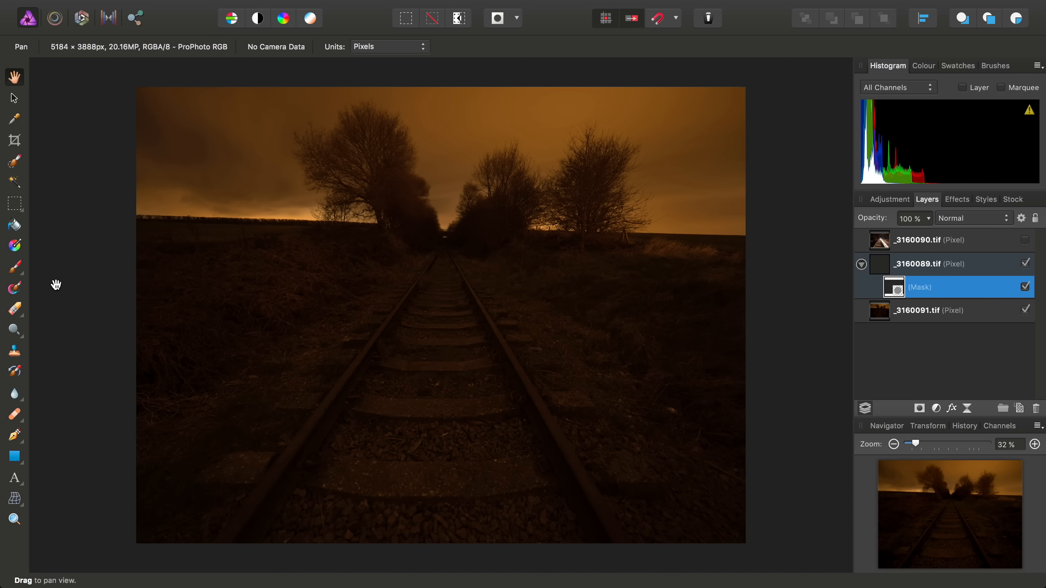
Set up a soft Paint Brush with 0% hardness and a very large width
left_click(14, 267)
left_click(57, 269)
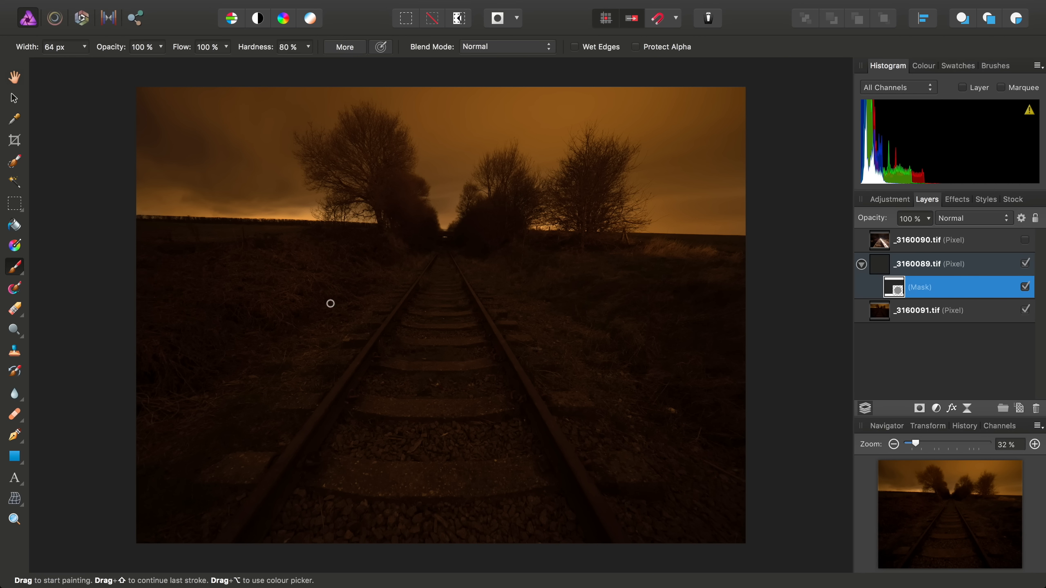
left_click(308, 46)
left_click_drag(306, 63, 193, 64)
left_click(85, 46)
left_click_drag(82, 65, 125, 69)
left_click(84, 47)
left_click_drag(111, 65, 127, 71)
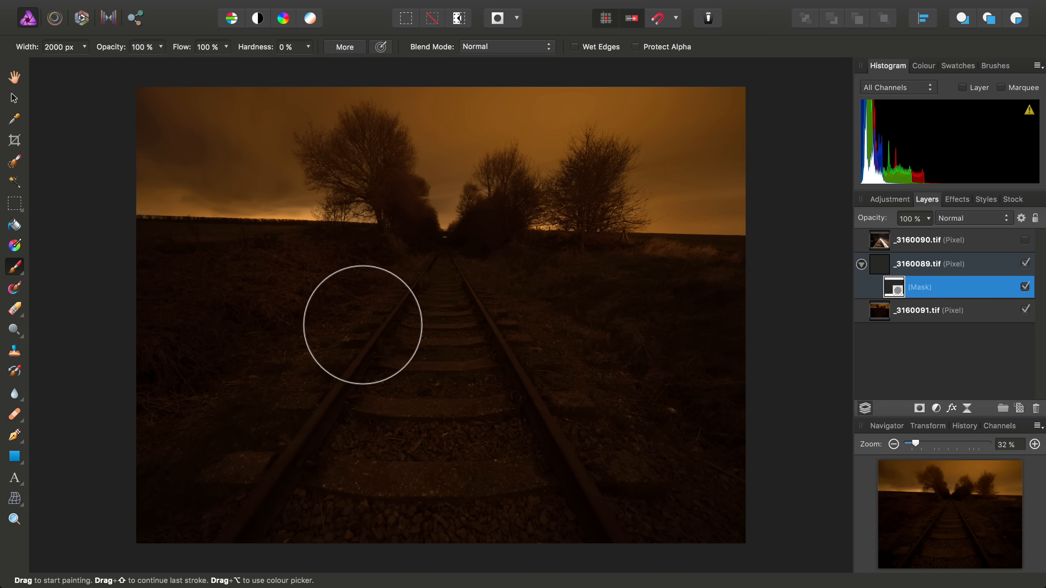
Paint white on the mask to reveal the glowing left rail
left_click(922, 65)
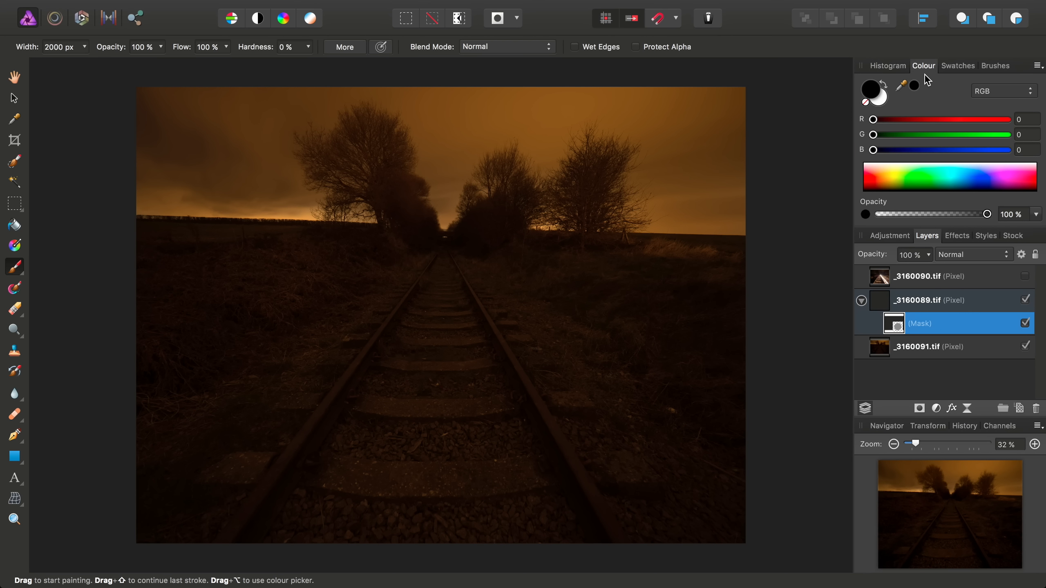
left_click(880, 102)
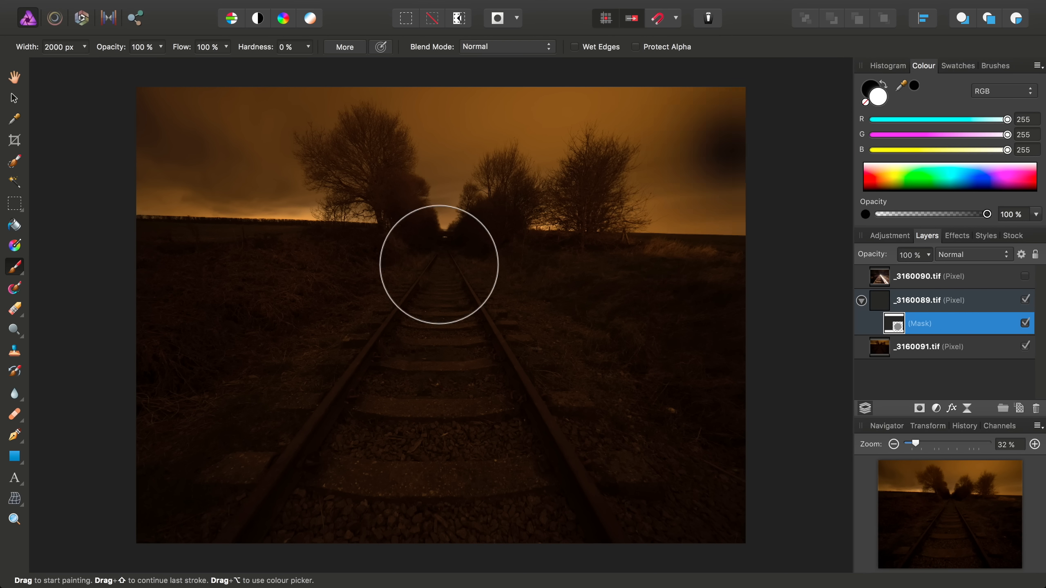
mouse_move(439, 262)
left_mouse_down()
mouse_move(306, 345)
mouse_move(221, 492)
mouse_move(407, 266)
mouse_move(334, 355)
mouse_move(232, 522)
mouse_move(426, 316)
mouse_move(419, 288)
mouse_move(353, 346)
mouse_move(253, 495)
mouse_move(181, 537)
mouse_move(182, 501)
mouse_move(397, 293)
mouse_move(410, 312)
mouse_move(399, 381)
mouse_move(340, 483)
mouse_move(342, 527)
mouse_move(288, 485)
mouse_move(412, 428)
mouse_move(426, 348)
mouse_move(369, 295)
mouse_move(246, 343)
mouse_move(163, 454)
mouse_move(398, 326)
mouse_move(432, 293)
mouse_move(357, 368)
mouse_move(280, 413)
mouse_move(409, 332)
mouse_move(353, 450)
mouse_move(423, 308)
mouse_move(362, 415)
mouse_move(630, 416)
left_mouse_up()
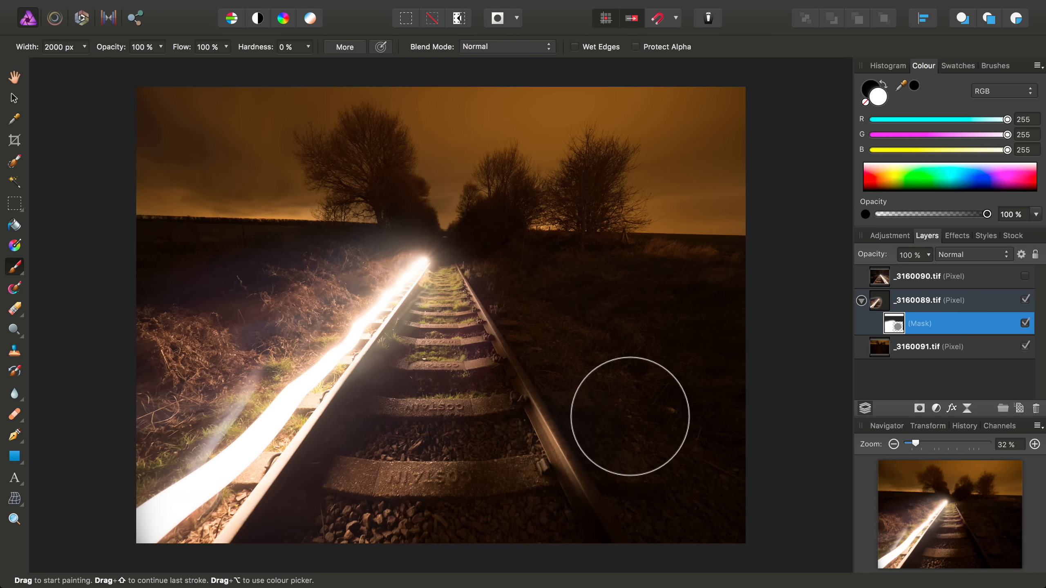
Show _3160090.tif, give it an inverted mask, and paint its right-rail light trail back in white
left_click(978, 278)
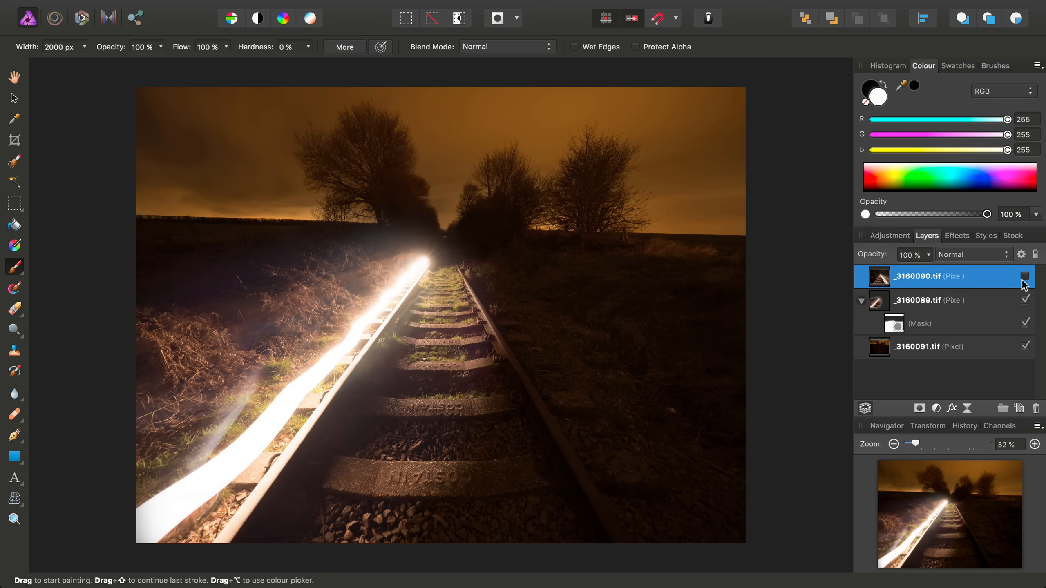
left_click(1025, 277)
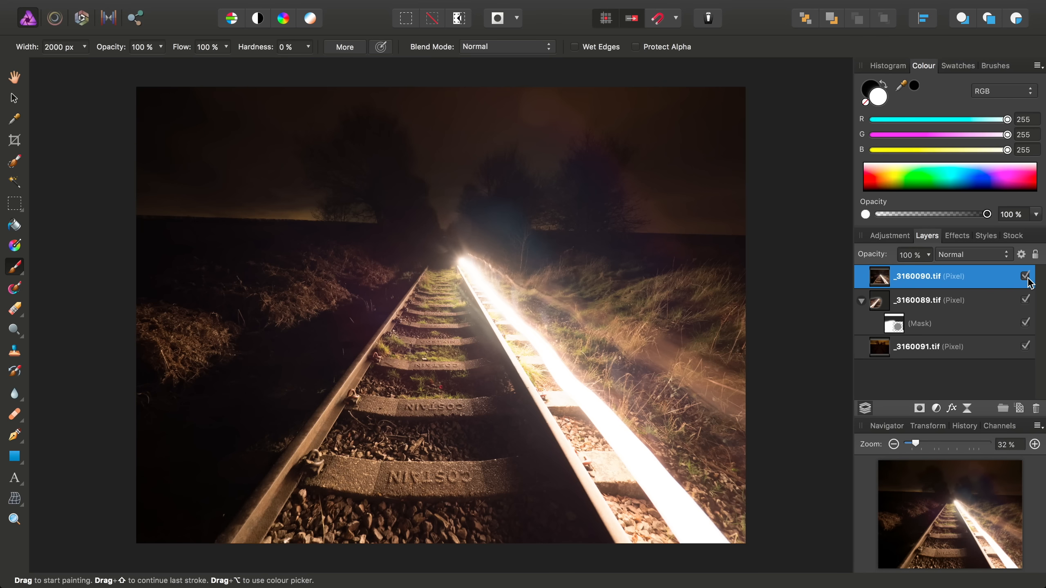
left_click(919, 409)
left_click(862, 278)
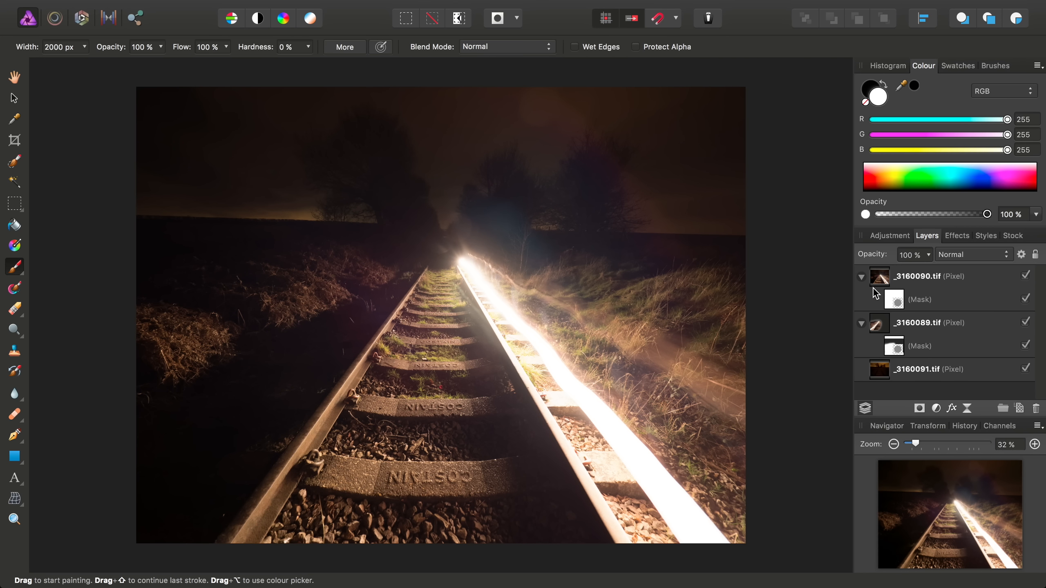
left_click(894, 300)
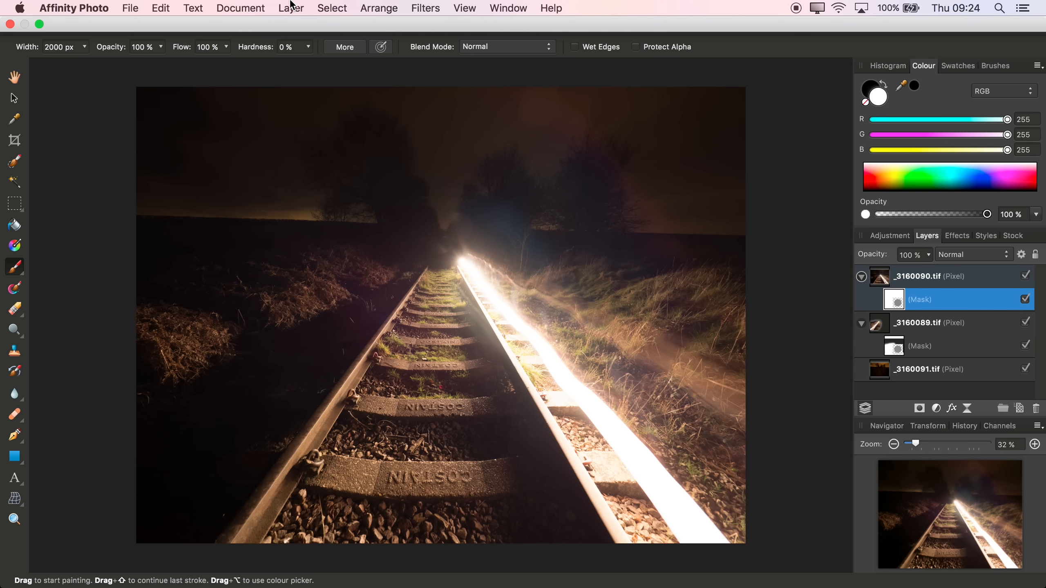
left_click(284, 7)
left_click(300, 41)
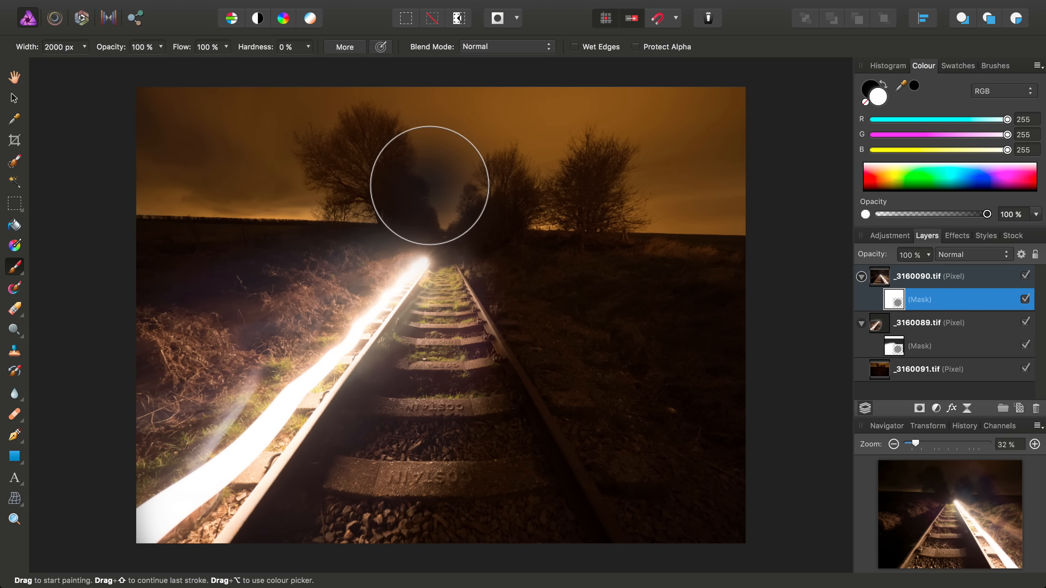
mouse_move(484, 251)
left_mouse_down()
mouse_move(498, 284)
mouse_move(486, 289)
mouse_move(553, 351)
mouse_move(674, 432)
mouse_move(729, 486)
mouse_move(734, 507)
mouse_move(623, 484)
mouse_move(636, 494)
mouse_move(612, 533)
mouse_move(578, 523)
mouse_move(706, 447)
mouse_move(702, 423)
mouse_move(659, 405)
mouse_move(706, 380)
mouse_move(632, 327)
mouse_move(540, 313)
mouse_move(514, 320)
mouse_move(548, 313)
mouse_move(697, 352)
mouse_move(499, 324)
mouse_move(508, 431)
mouse_move(560, 542)
mouse_move(793, 439)
mouse_move(649, 350)
mouse_move(766, 318)
mouse_move(520, 303)
mouse_move(614, 478)
left_mouse_up()
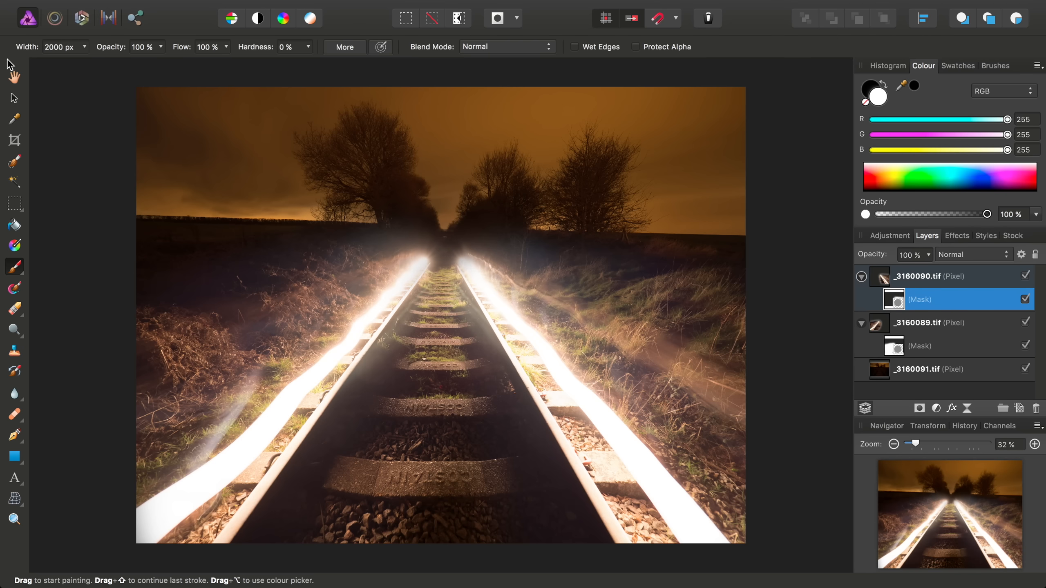
Zoom to 83% with the Hand tool and pan around to inspect the rails' light trails
left_click(15, 77)
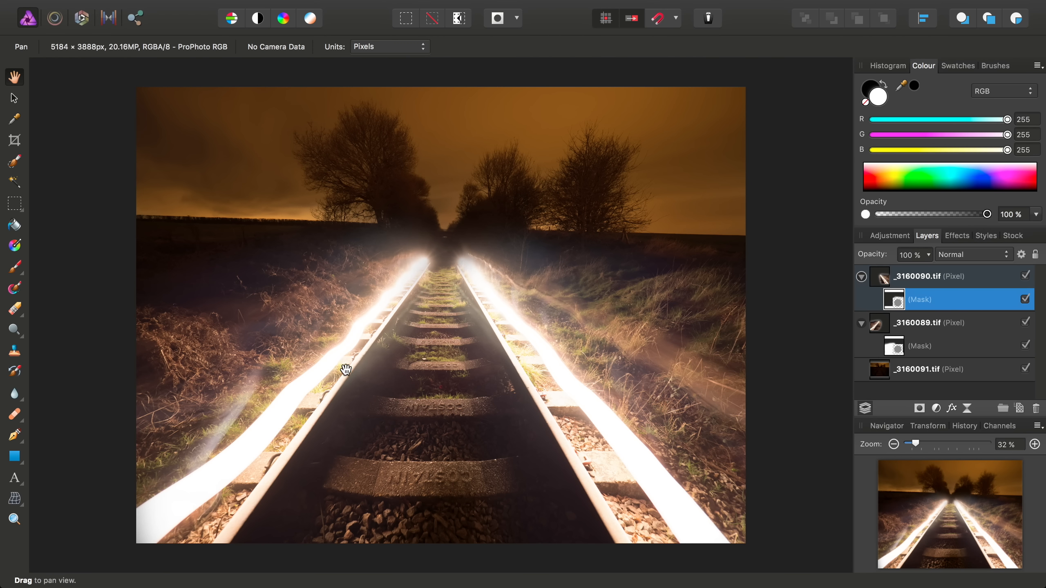
scroll(346, 370, "up", 5)
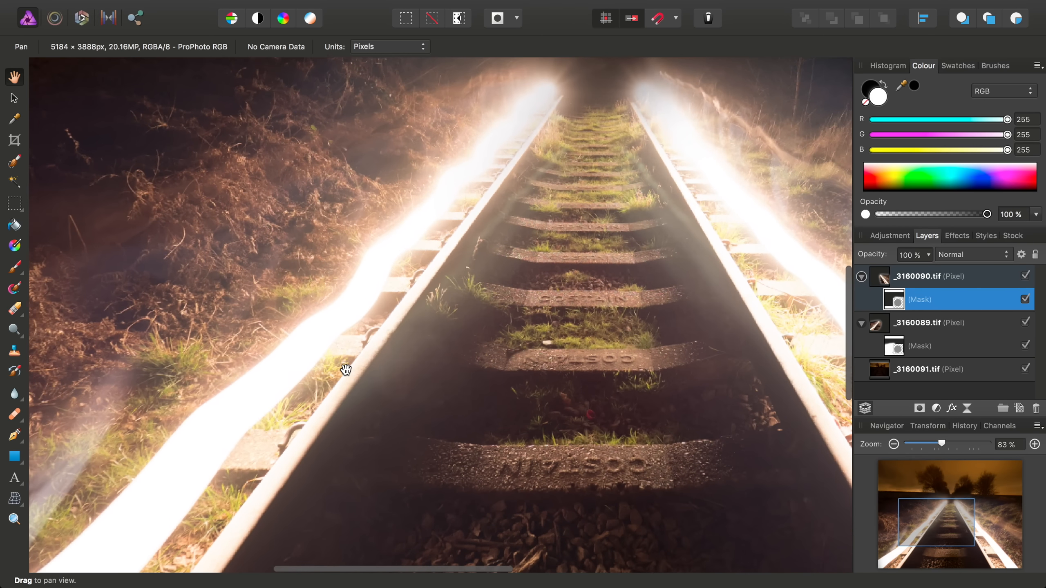
scroll(345, 370, "left", 3)
scroll(346, 369, "up", 1)
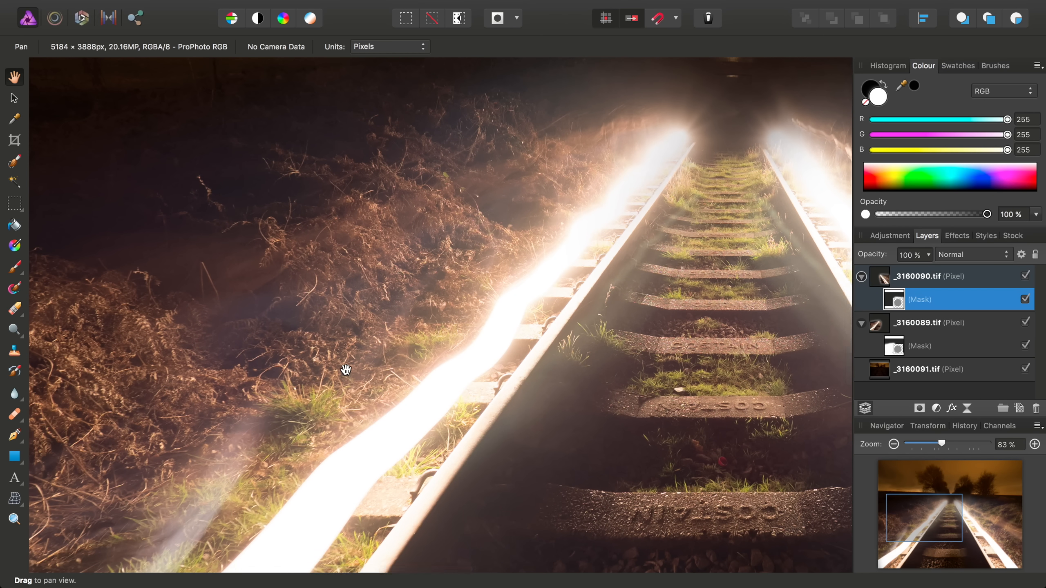
scroll(345, 370, "up", 2)
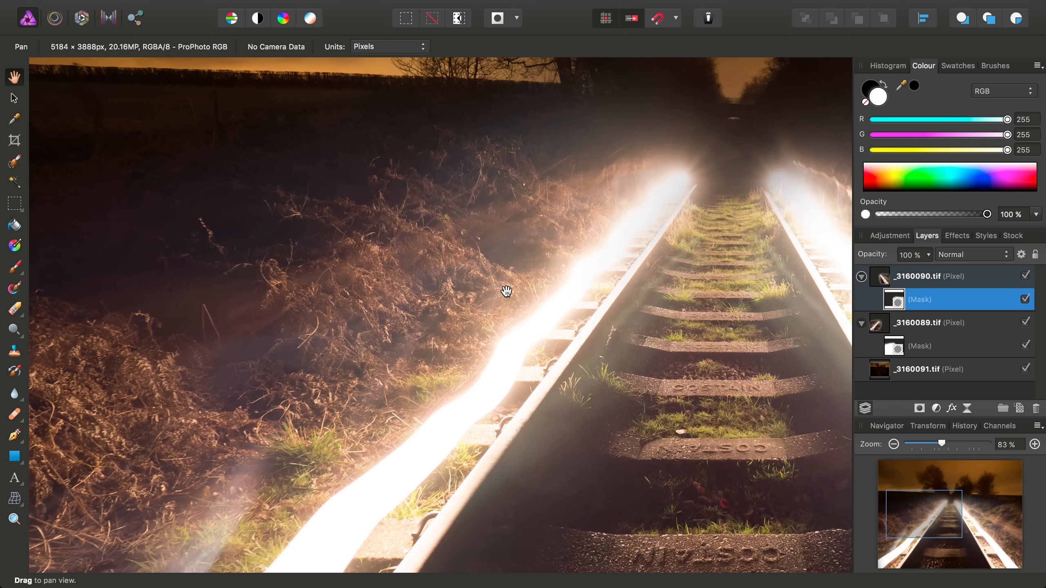
scroll(506, 291, "up", 4)
scroll(505, 291, "left", 5)
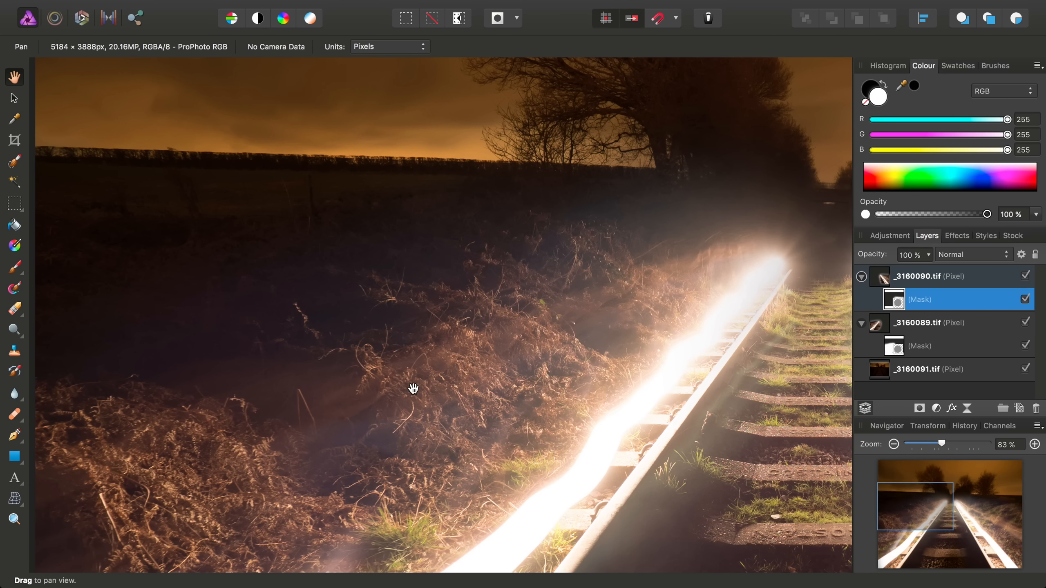
scroll(413, 388, "down", 5)
scroll(500, 397, "right", 5)
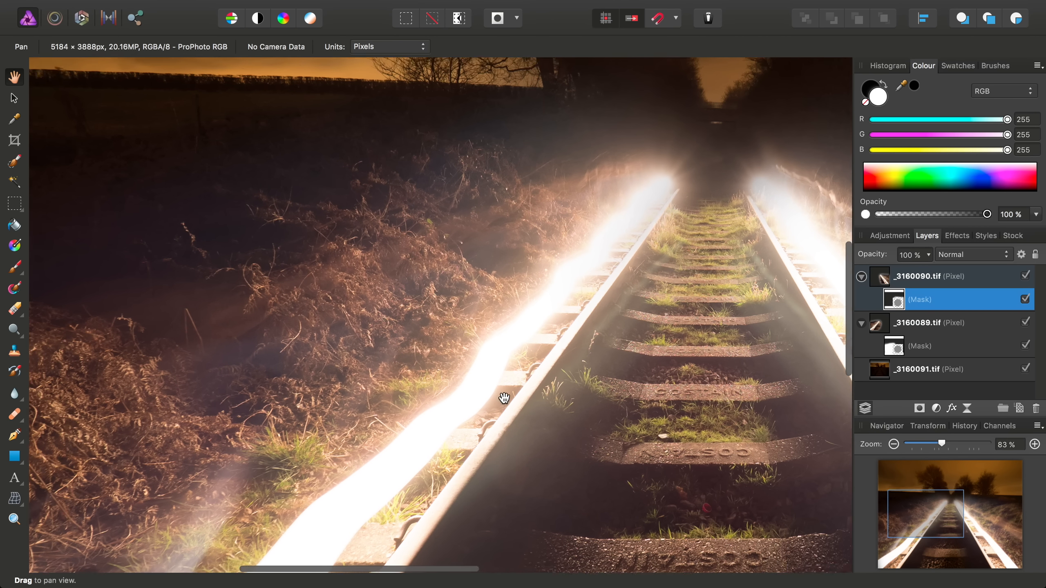
scroll(503, 399, "right", 5)
scroll(503, 399, "up", 3)
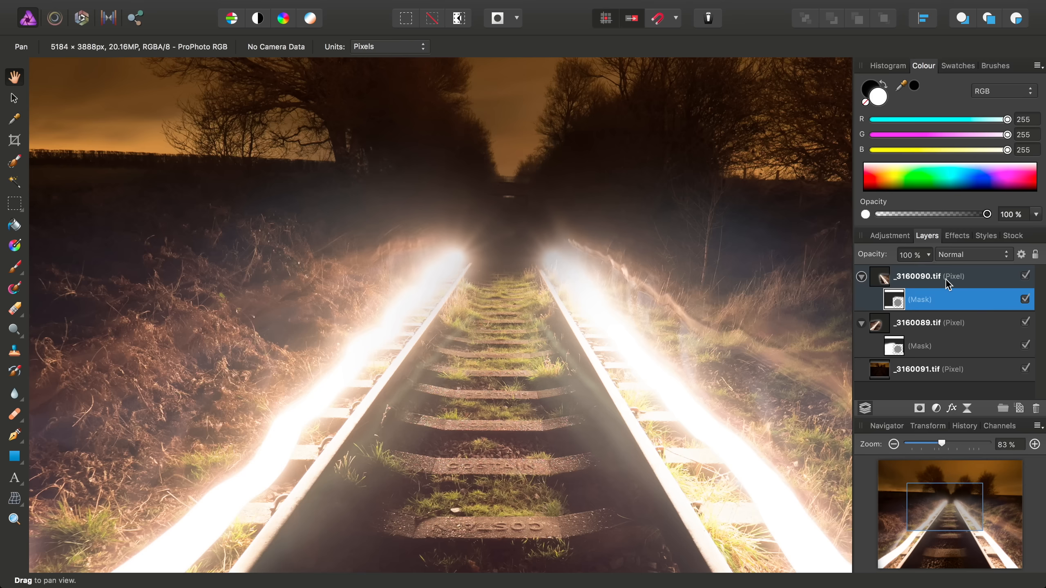
Add a Brightness/Contrast adjustment nested inside the _3160090.tif layer
left_click(291, 8)
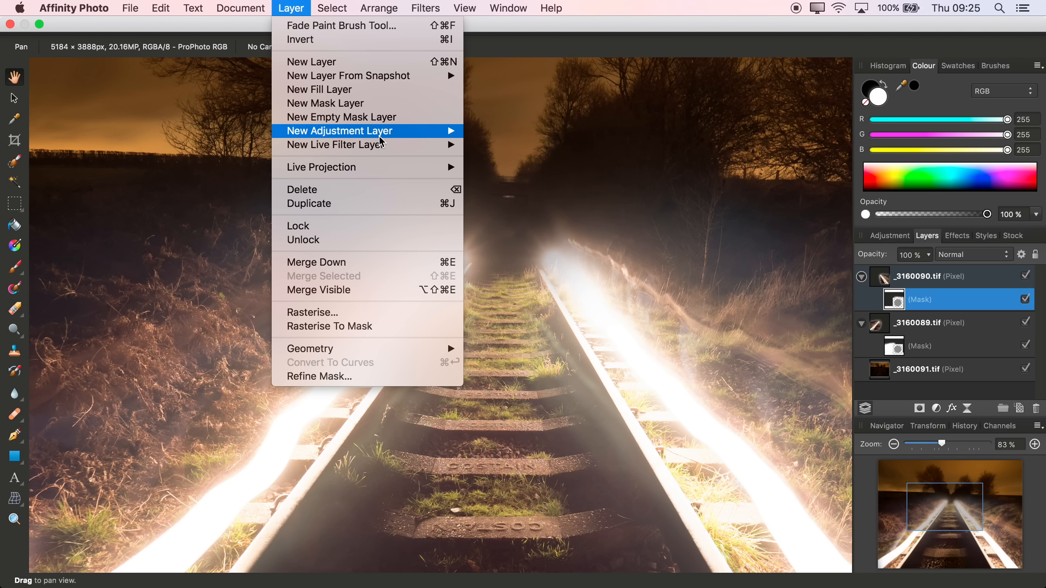
mouse_move(421, 134)
left_click(530, 172)
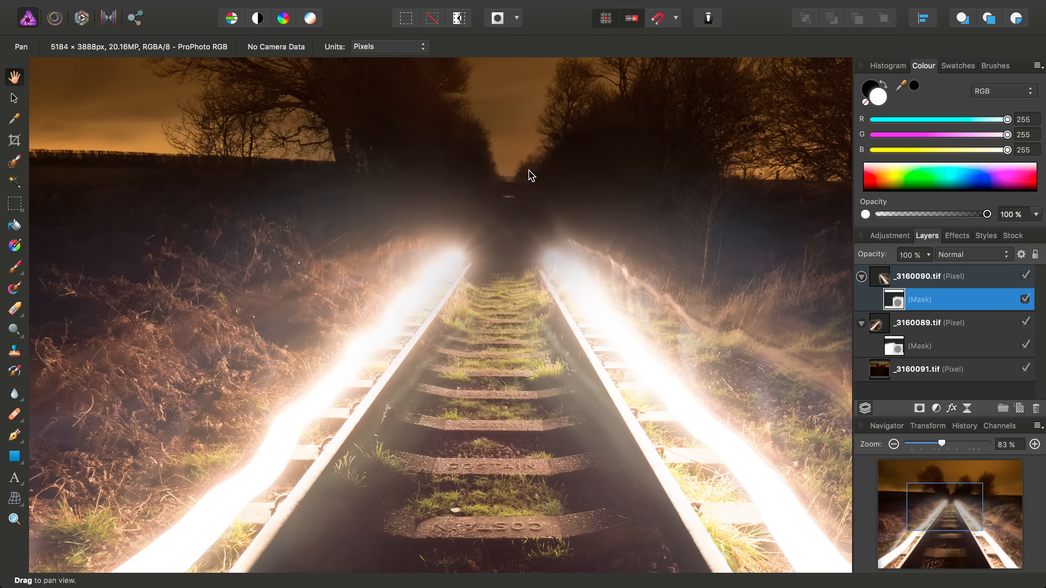
left_click_drag(879, 277, 888, 307)
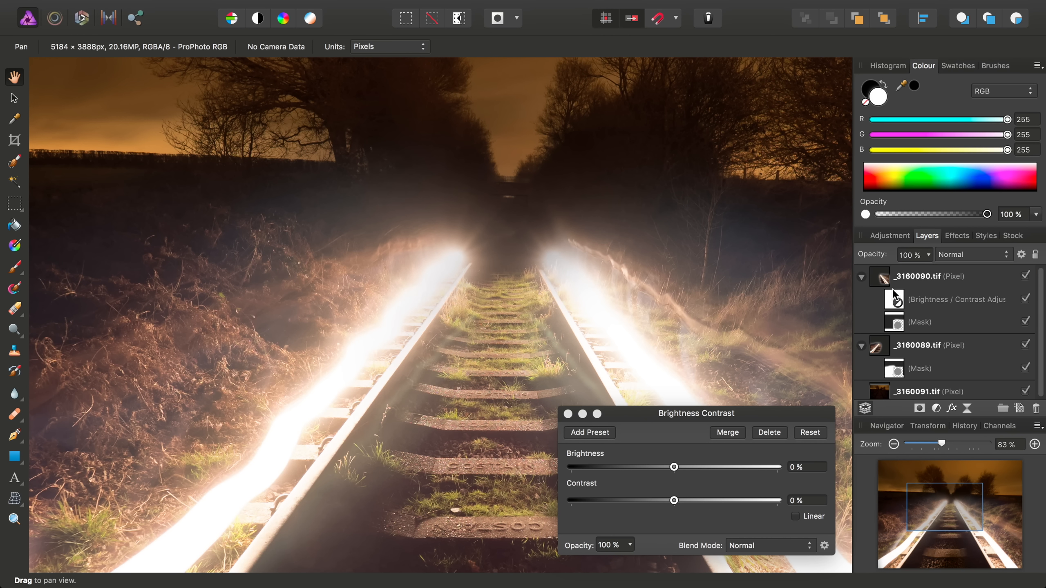
mouse_move(898, 303)
left_mouse_down()
mouse_move(881, 280)
mouse_move(890, 300)
left_mouse_up()
Raise the adjustment's contrast to 54%, leaving brightness at 0%, and close its settings
left_click_drag(732, 420, 752, 190)
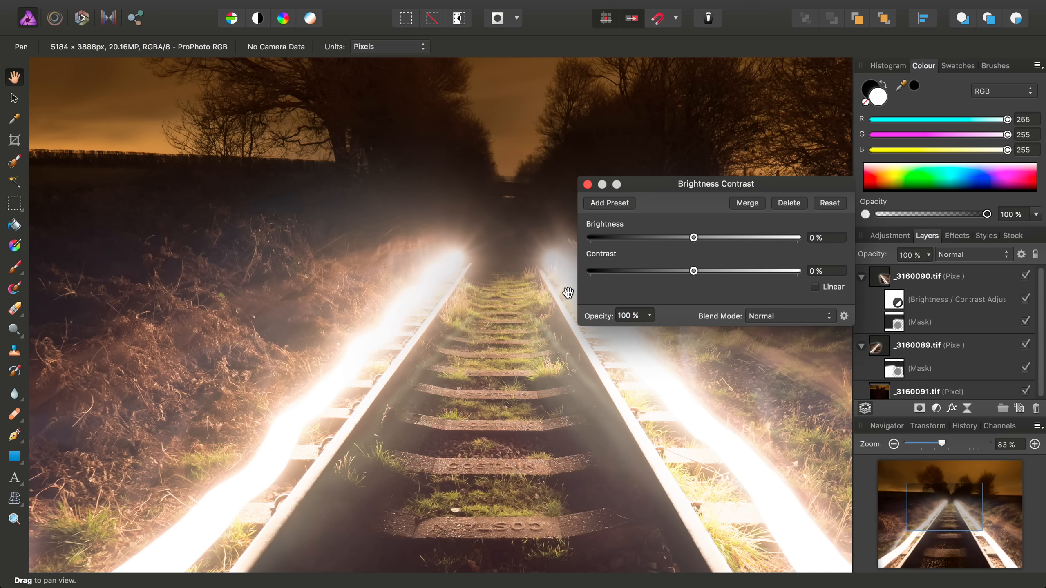
scroll(564, 293, "down", 5)
scroll(564, 294, "down", 1)
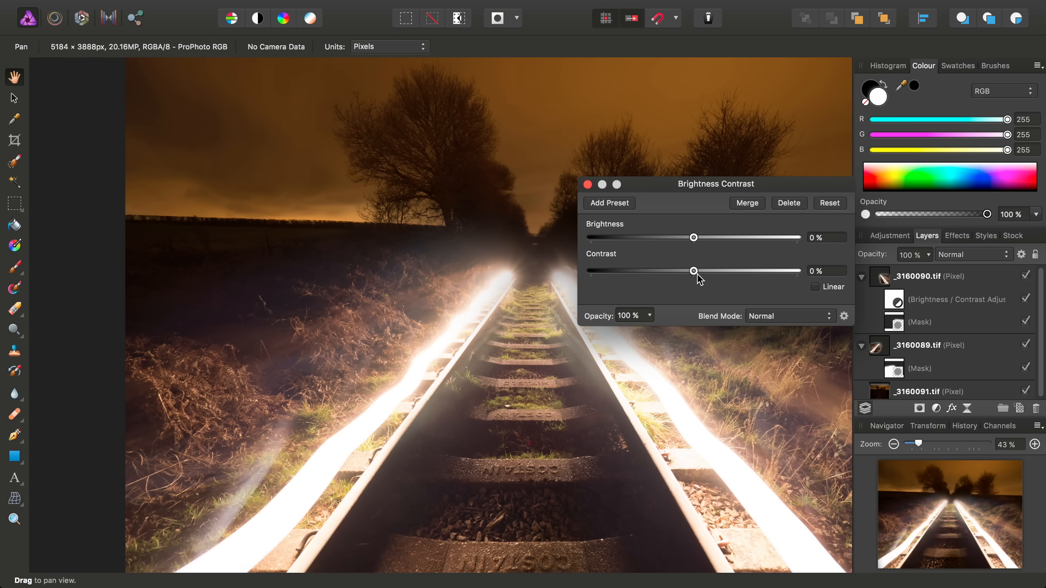
left_click_drag(694, 273, 768, 271)
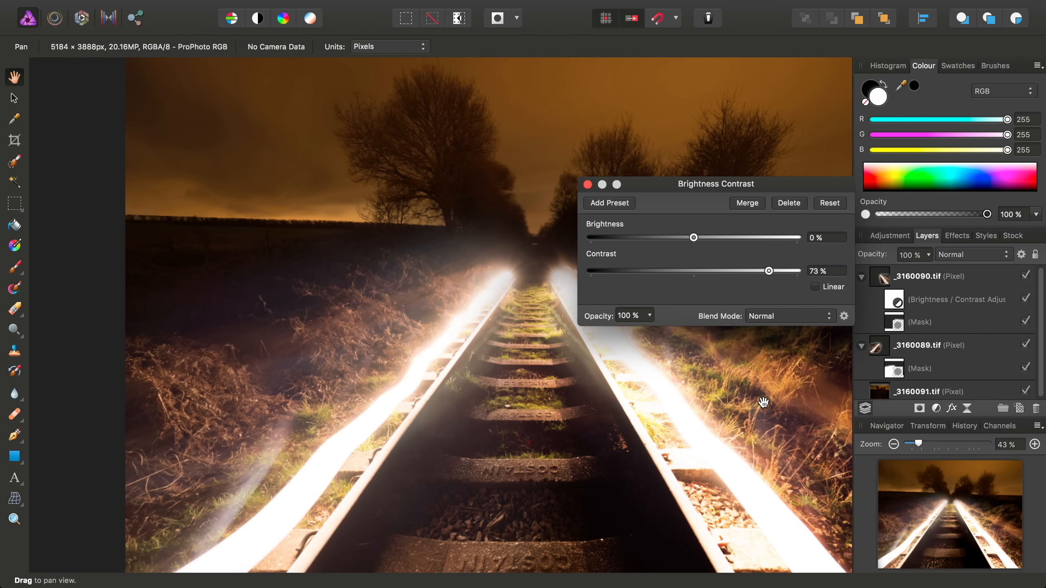
scroll(759, 418, "down", 3)
scroll(759, 418, "right", 3)
scroll(759, 418, "down", 2)
scroll(760, 418, "right", 4)
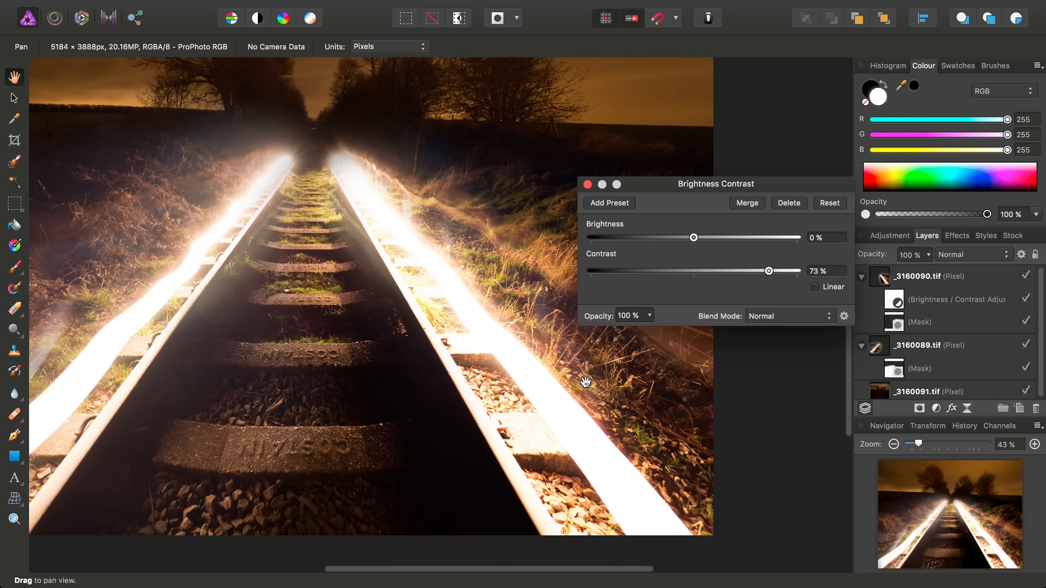
mouse_move(769, 271)
left_mouse_down()
mouse_move(690, 272)
mouse_move(749, 271)
left_mouse_up()
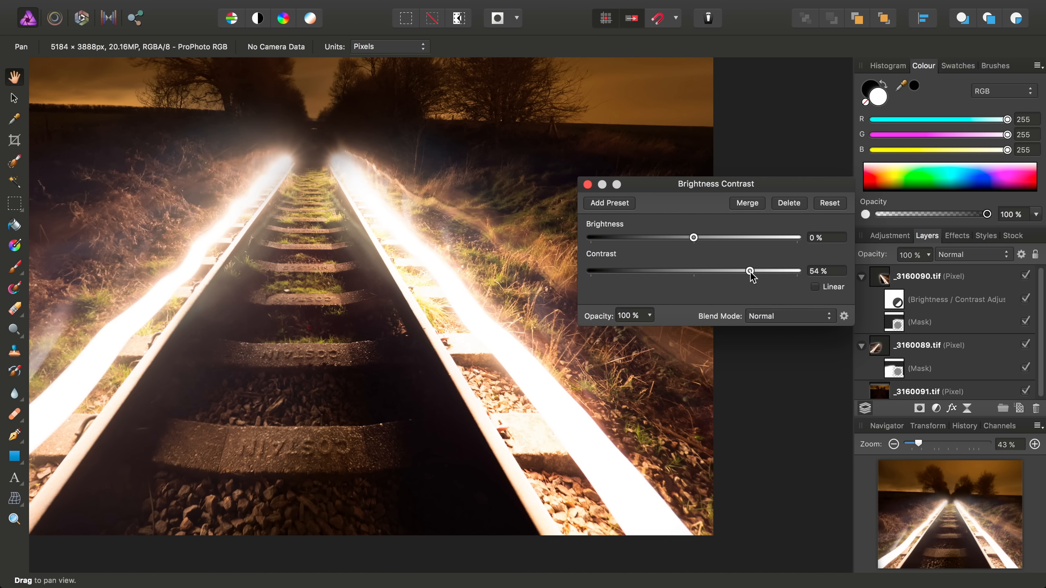
scroll(459, 332, "up", 3)
scroll(460, 331, "right", 2)
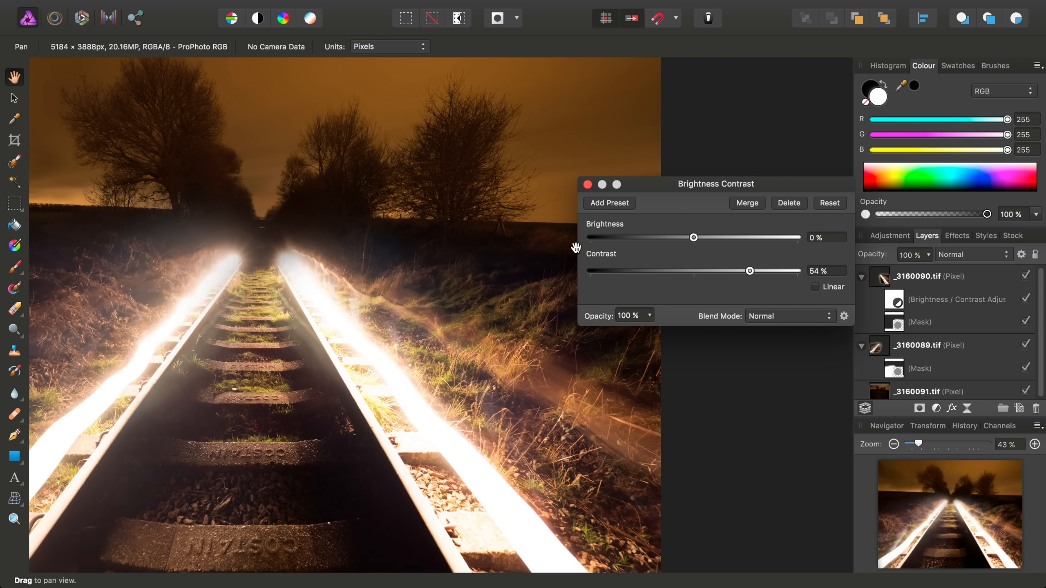
left_click(587, 184)
scroll(457, 432, "left", 5)
scroll(458, 432, "down", 2)
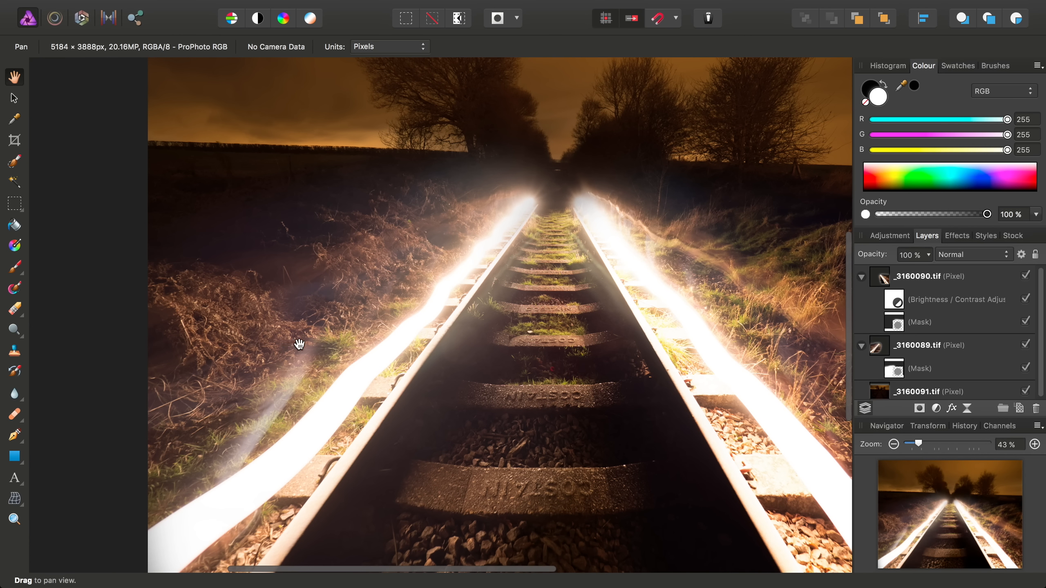
Nest a second Brightness/Contrast adjustment in _3160089.tif with contrast at 44%
left_click(293, 8)
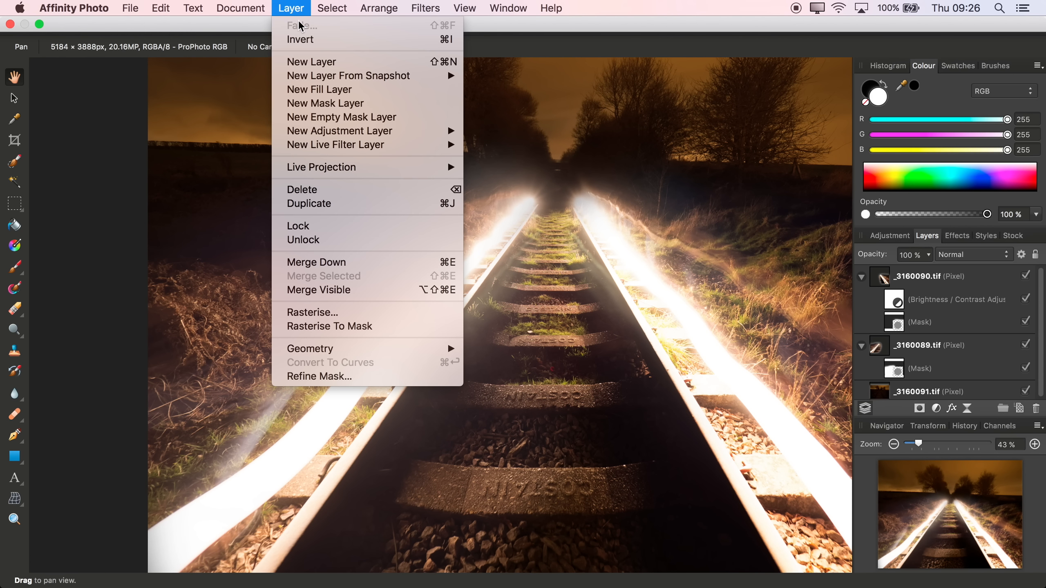
mouse_move(388, 133)
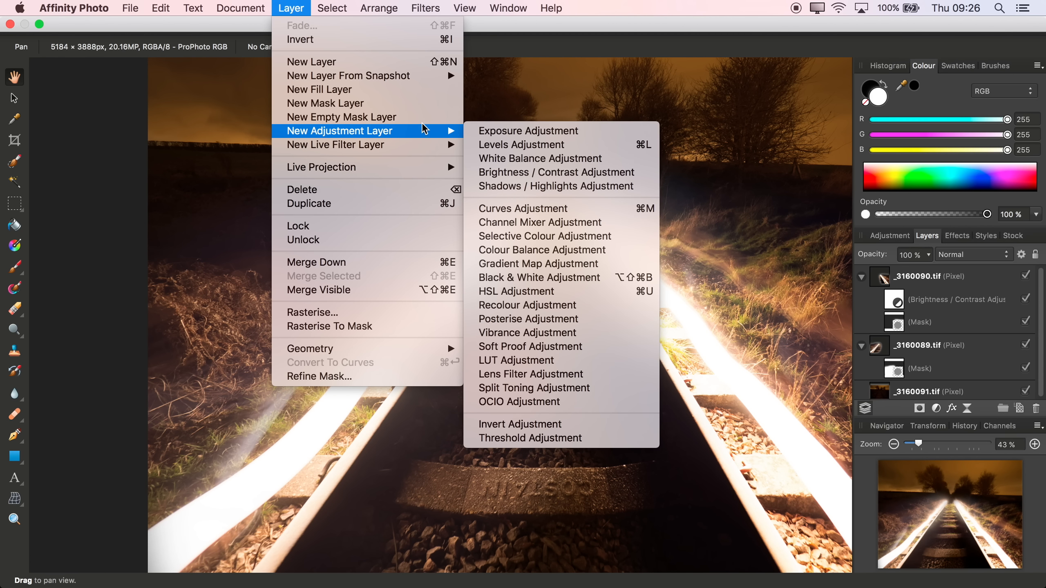
left_click(557, 171)
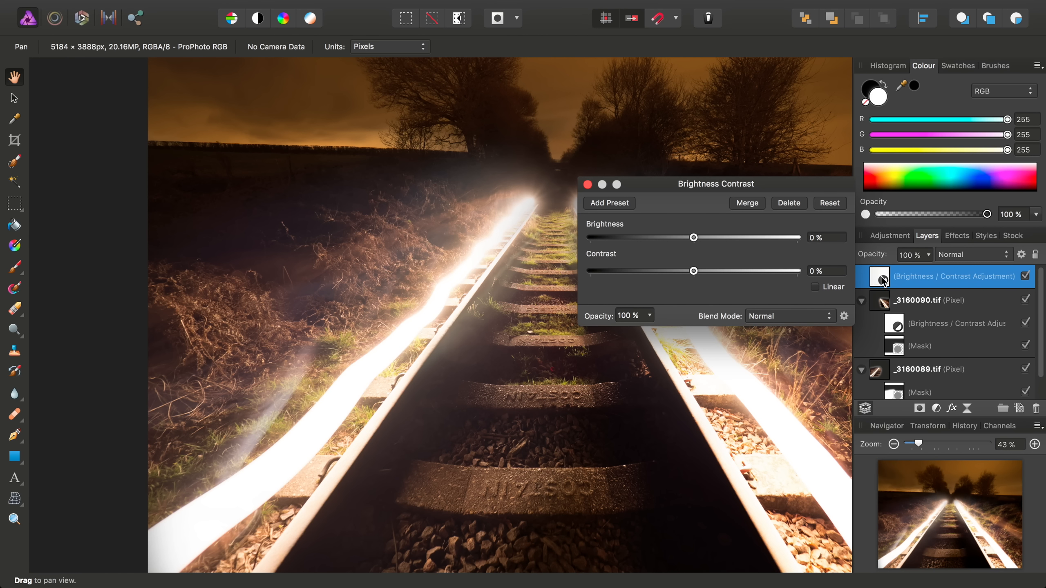
left_click_drag(883, 280, 890, 374)
scroll(964, 345, "down", 2)
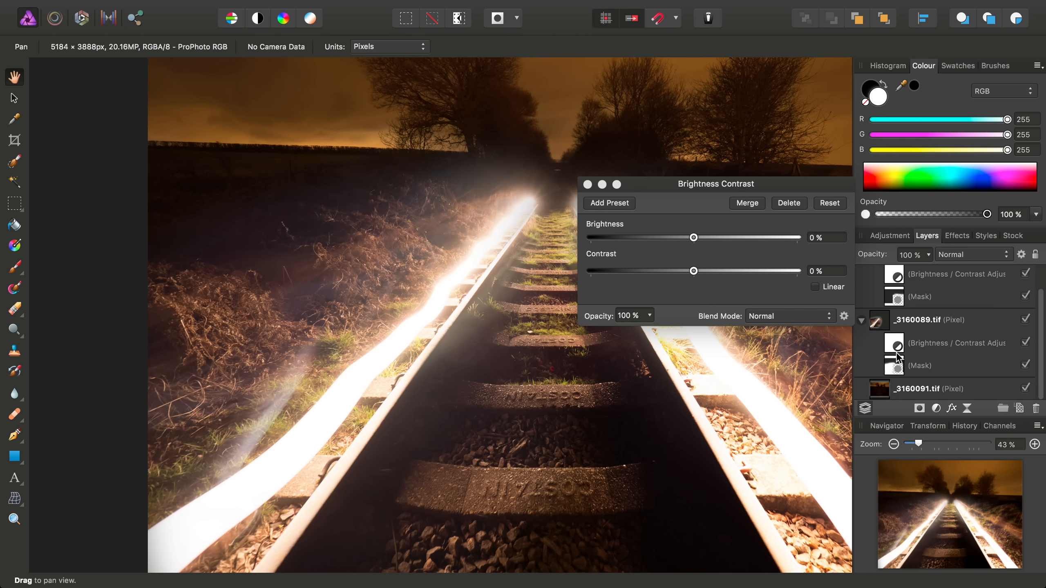
left_click_drag(694, 272, 747, 278)
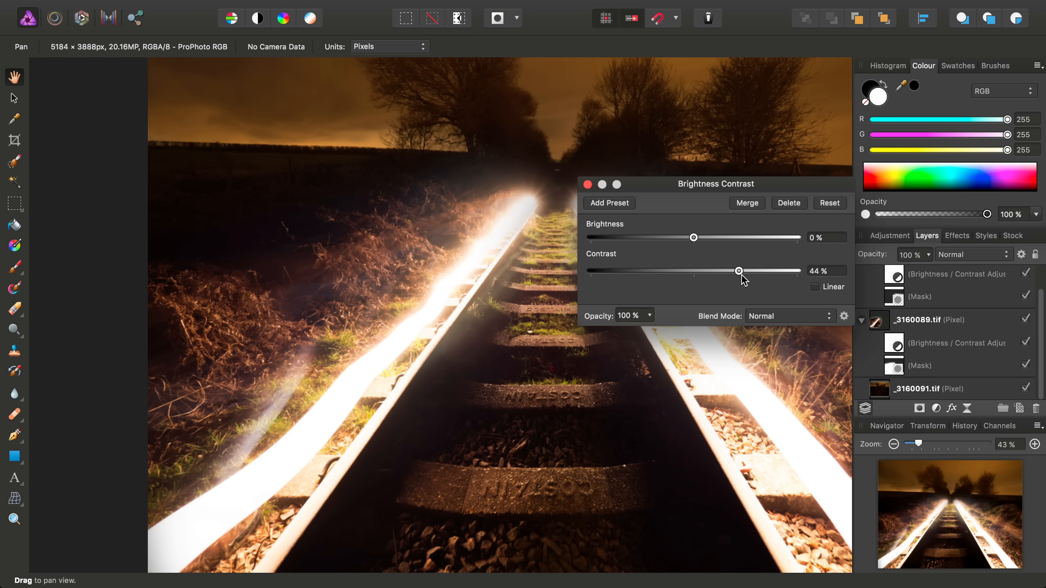
left_click(588, 184)
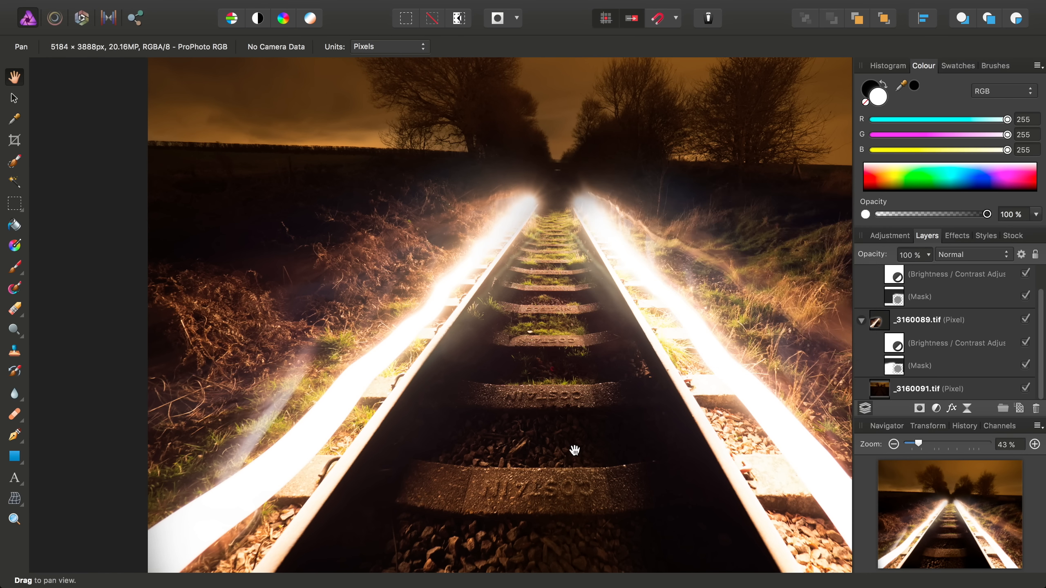
Select the _3160090.tif layer in the Layers panel
scroll(574, 450, "down", 2)
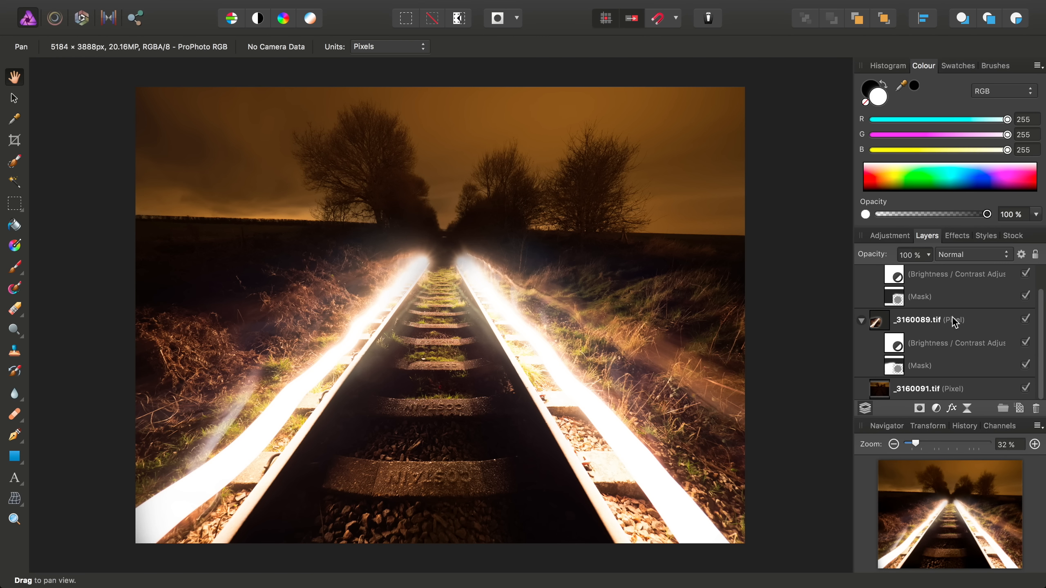
scroll(951, 340, "up", 2)
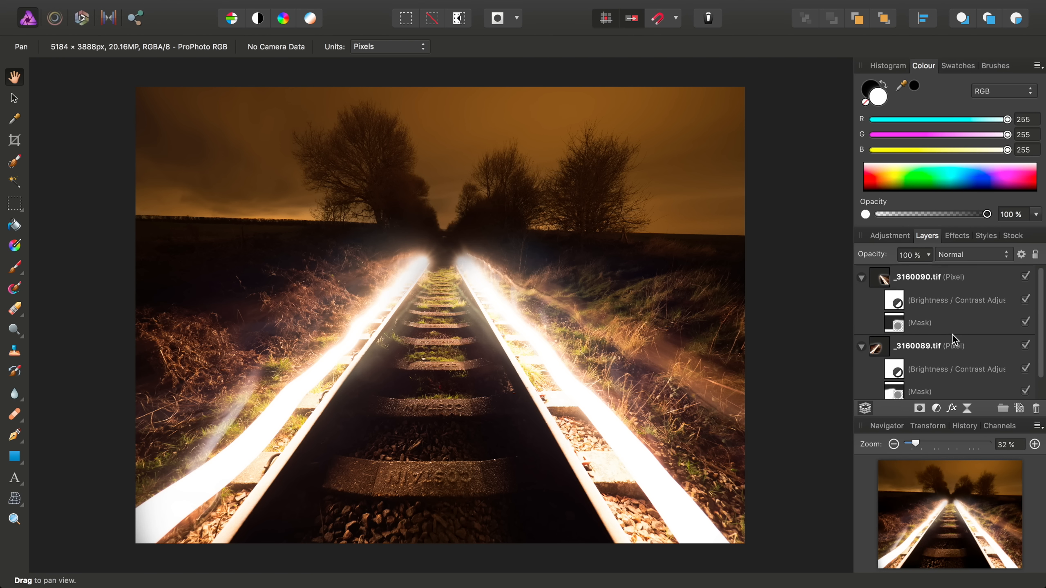
left_click(878, 281)
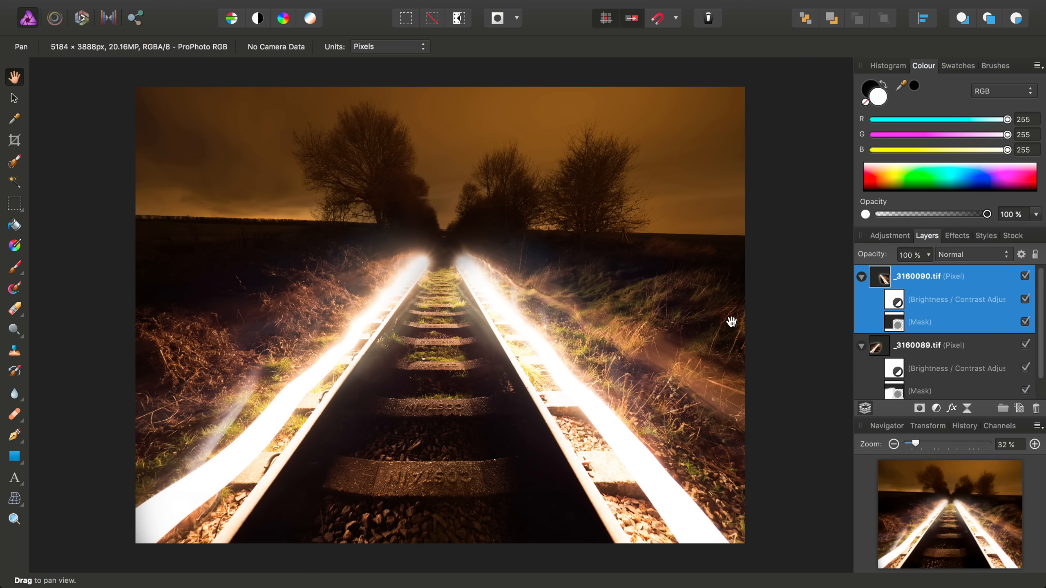
scroll(939, 360, "down", 2)
scroll(938, 360, "up", 2)
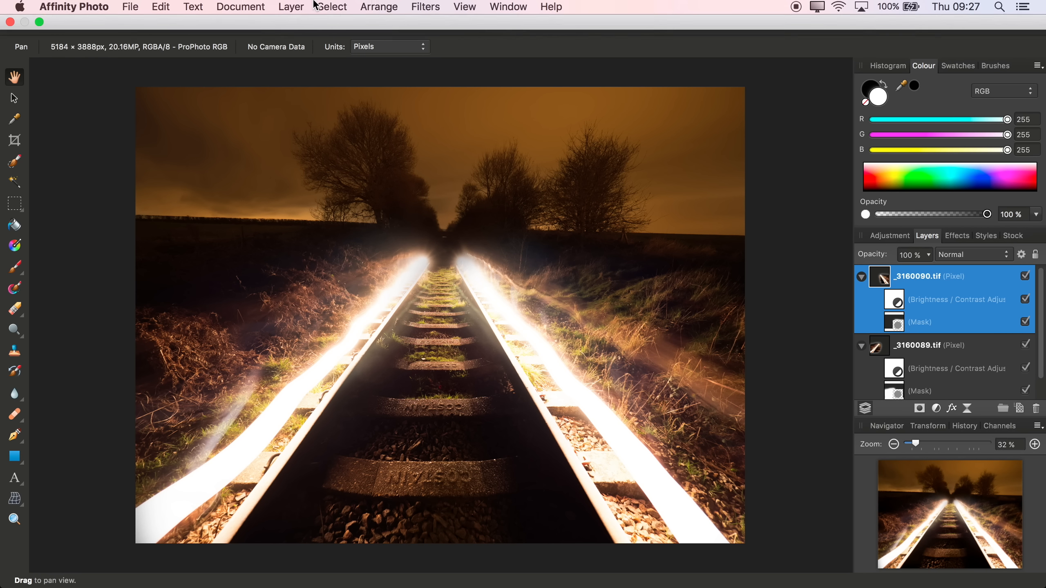
Merge Visible into a new top layer, collapse the photo layers and hide all three originals
left_click(291, 8)
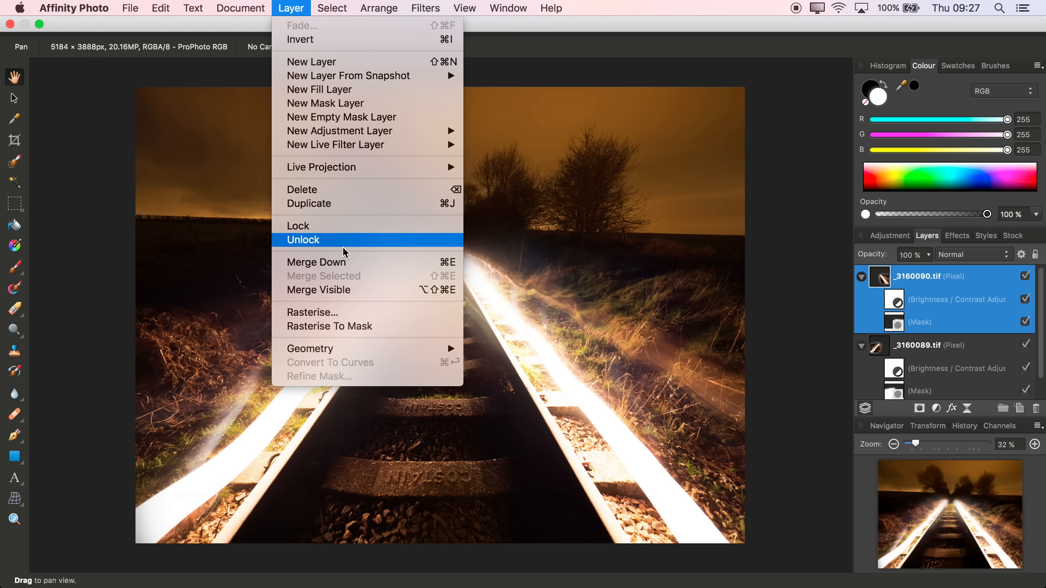
left_click(372, 293)
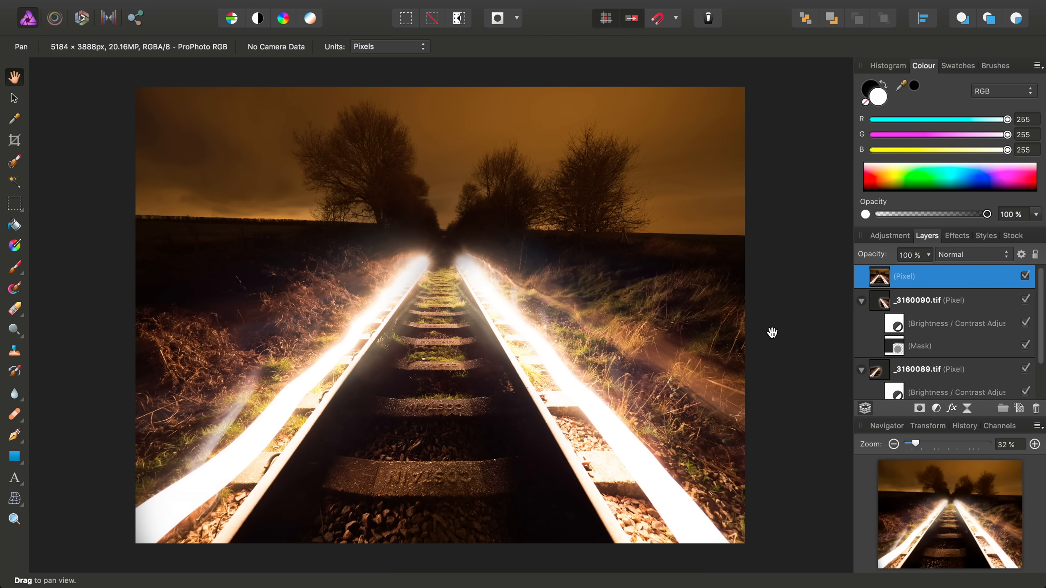
left_click(861, 300)
left_click(861, 324)
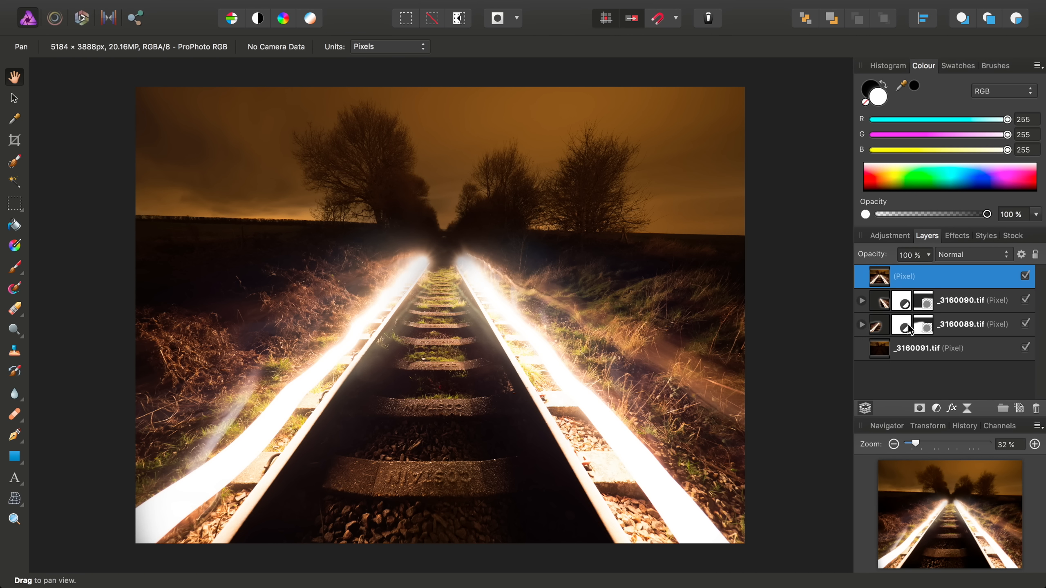
left_click(1026, 300)
left_click(1026, 324)
left_click(1026, 348)
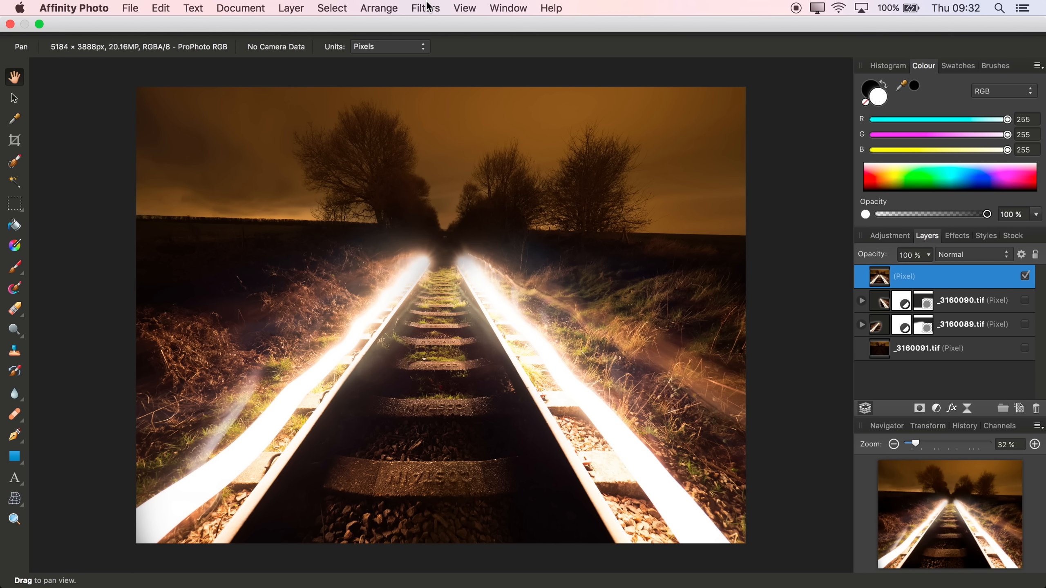
Start a Deform warp, pinning the left side and lifting the right to level the horizon
left_click(425, 8)
mouse_move(460, 76)
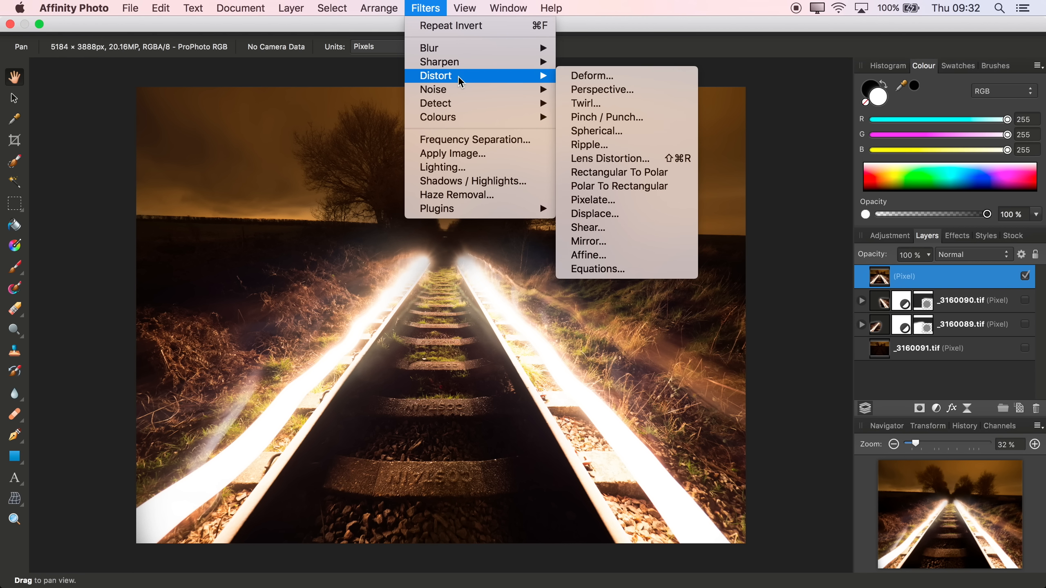
left_click(595, 75)
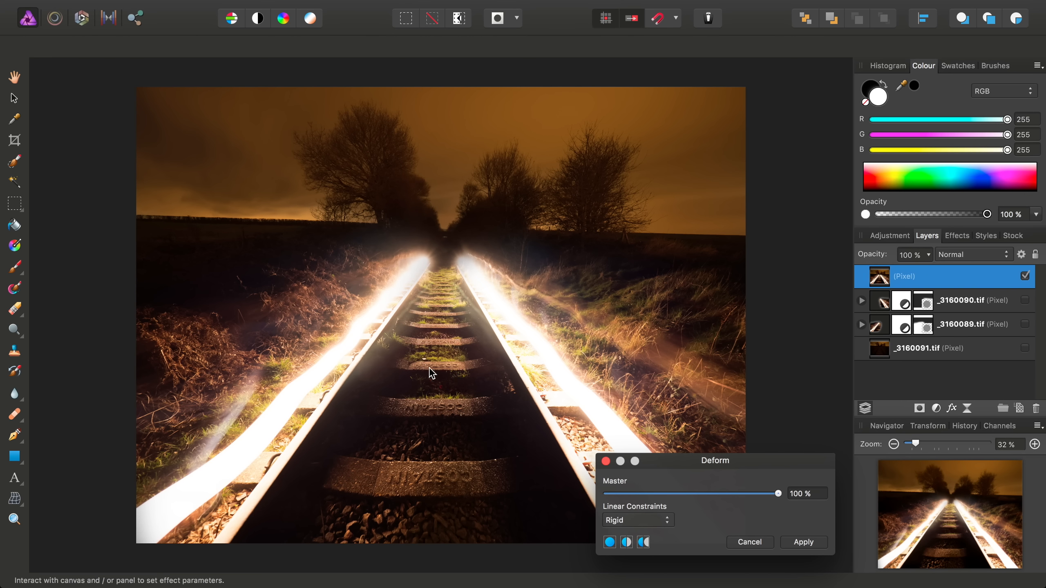
left_click(119, 219)
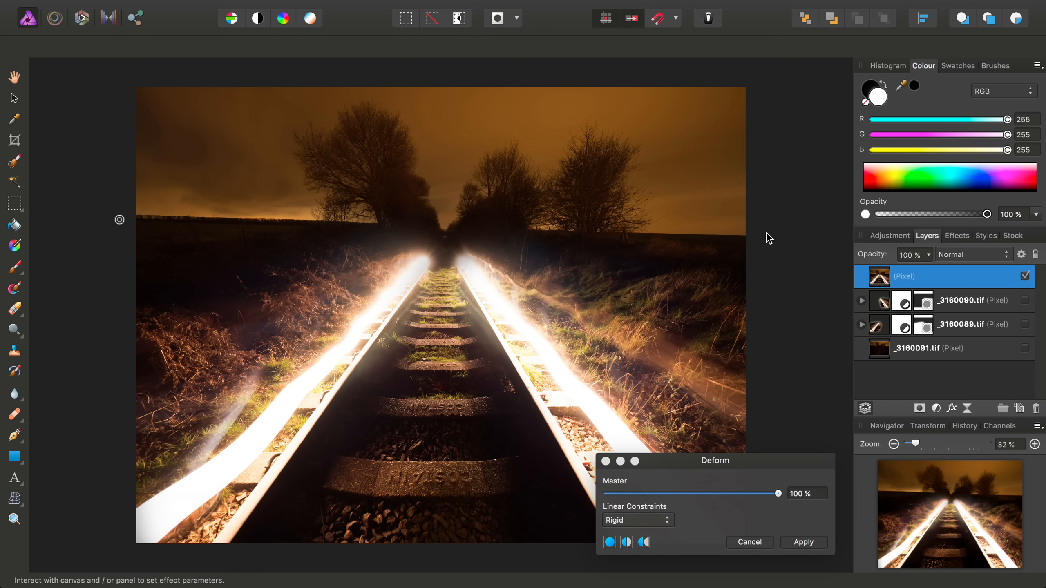
left_click_drag(767, 233, 767, 219)
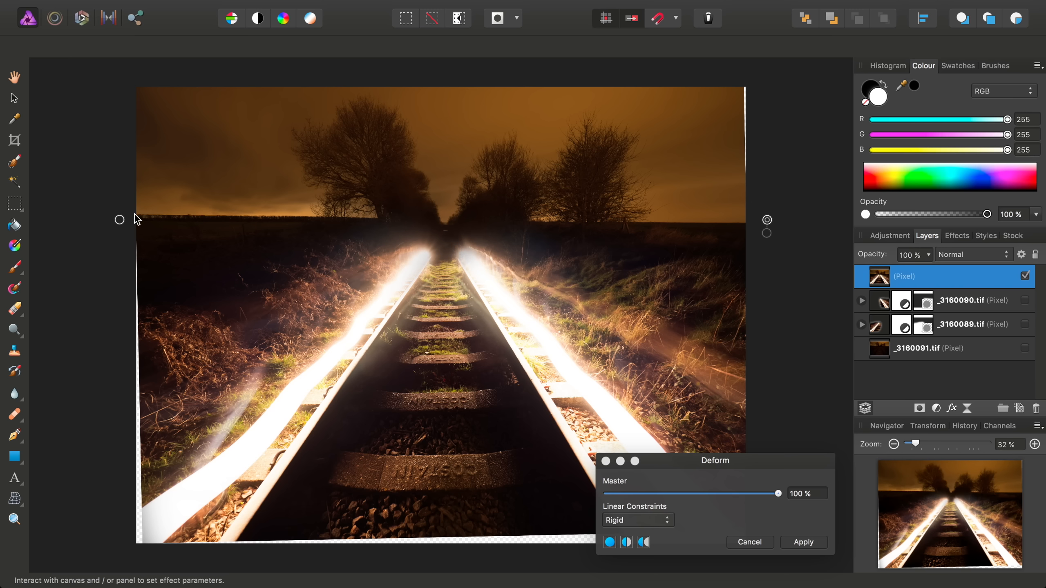
Stretch the warp into the lower-left and lower-right corners to fill them
scroll(390, 387, "down", 4)
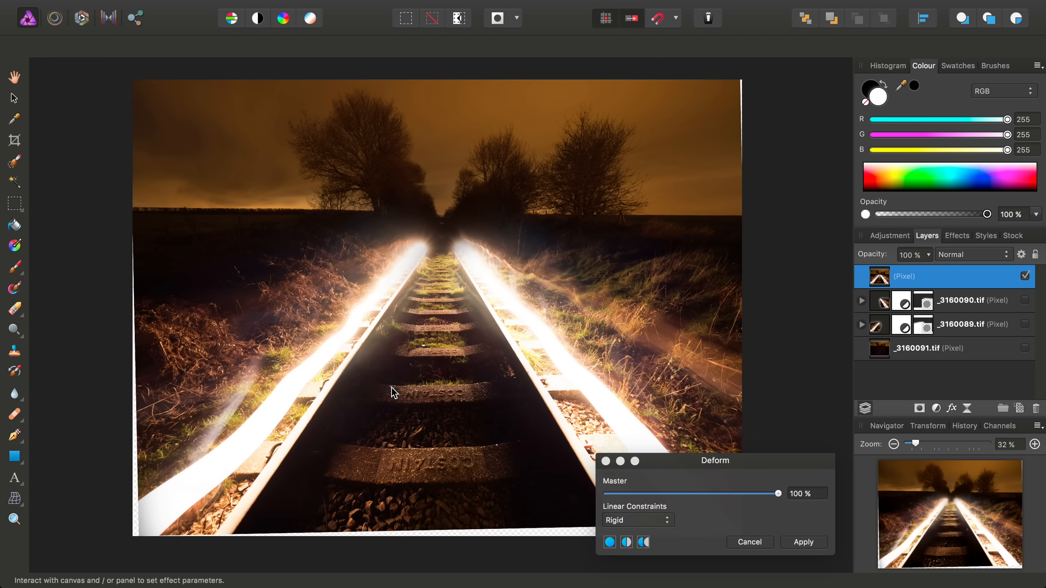
left_click_drag(694, 459, 745, 484)
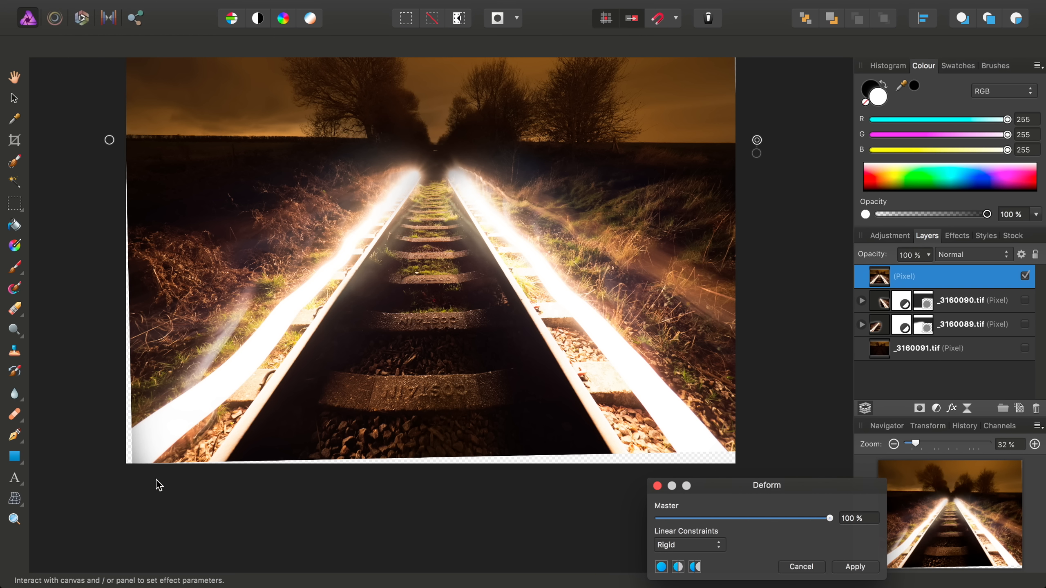
left_click_drag(115, 476, 114, 474)
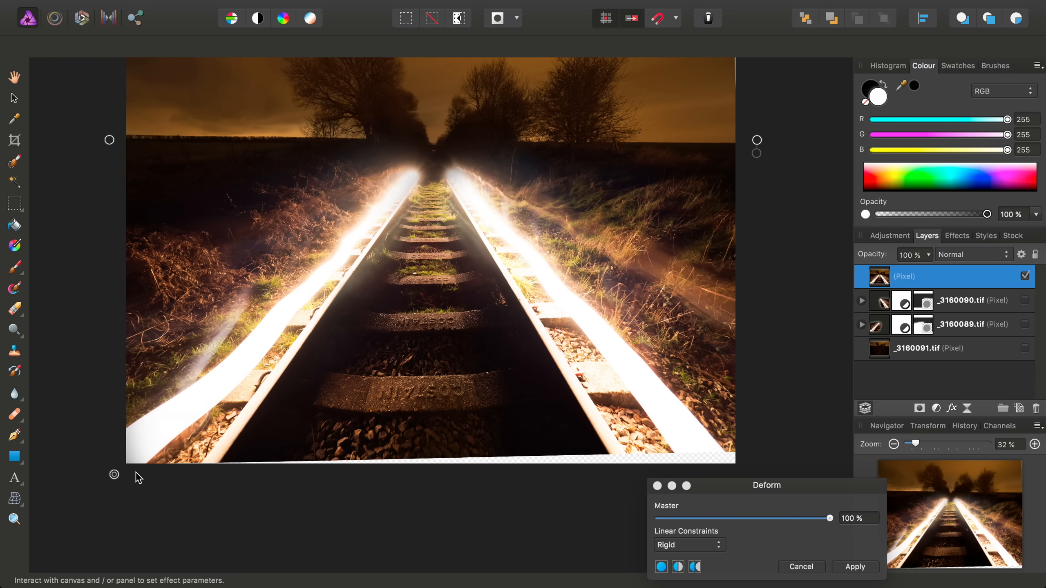
left_click_drag(761, 477, 918, 446)
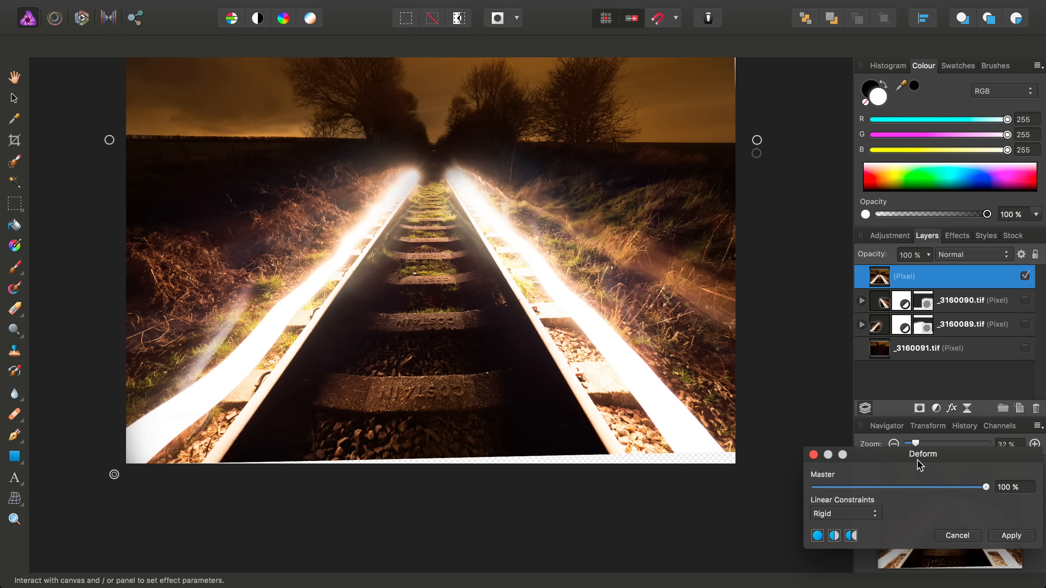
left_click(754, 490)
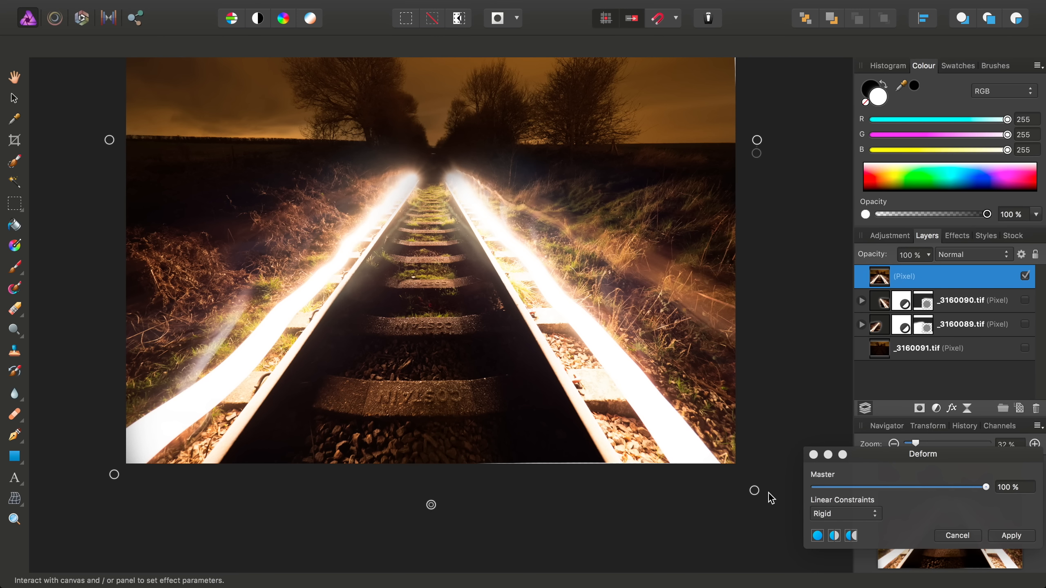
left_click_drag(751, 490, 755, 495)
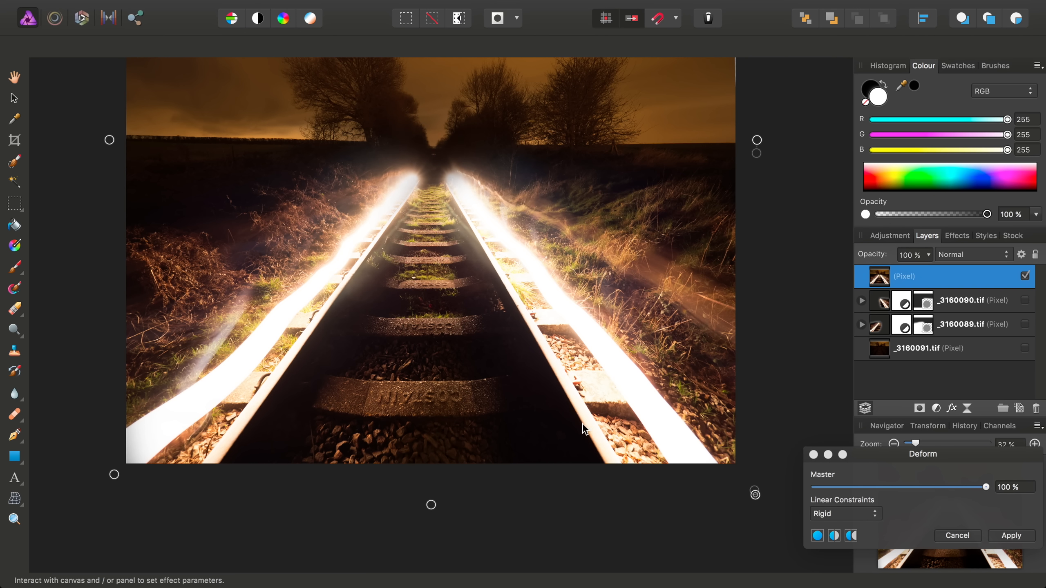
scroll(517, 424, "up", 2)
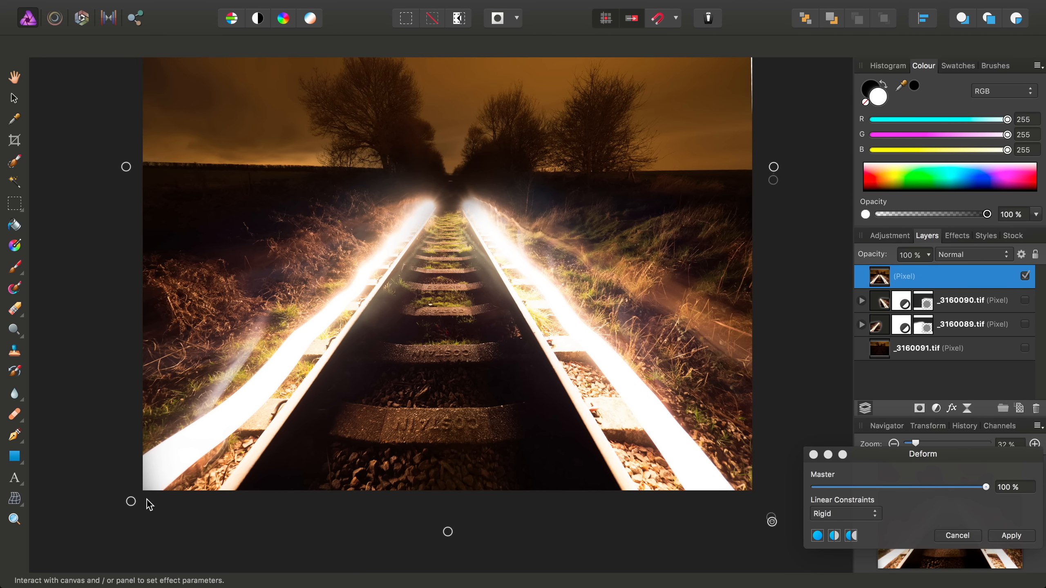
left_click_drag(130, 501, 127, 503)
Pin the top right to close the edge gap and apply the Deform filter
scroll(348, 382, "up", 1)
scroll(349, 387, "up", 3)
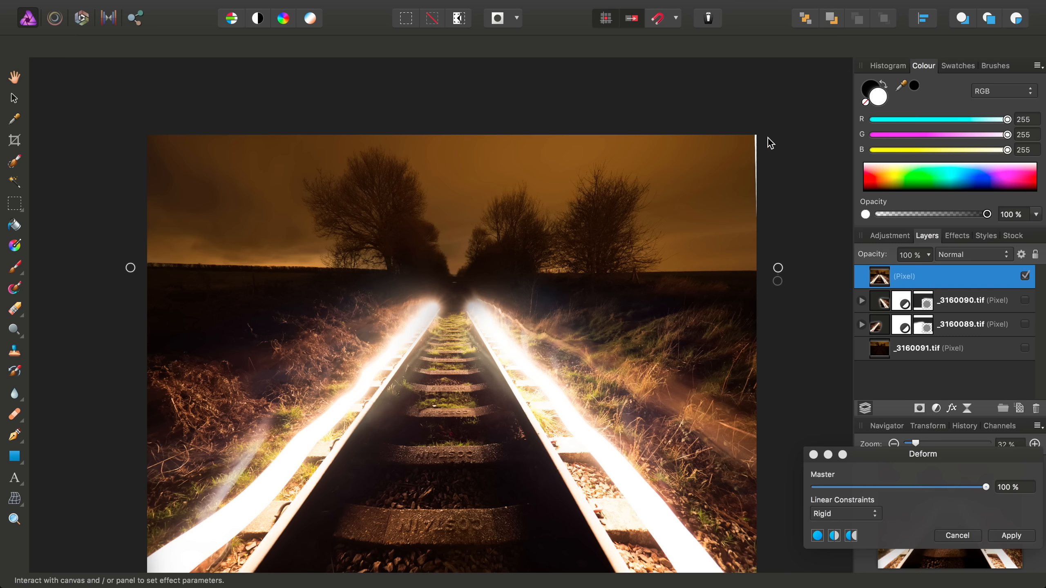
left_click(781, 120)
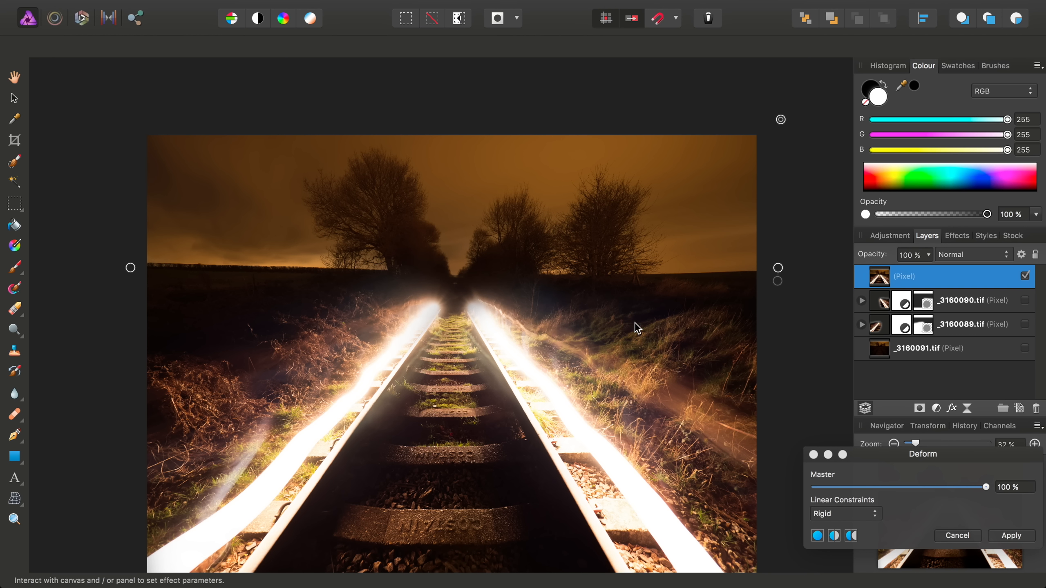
scroll(635, 324, "down", 3)
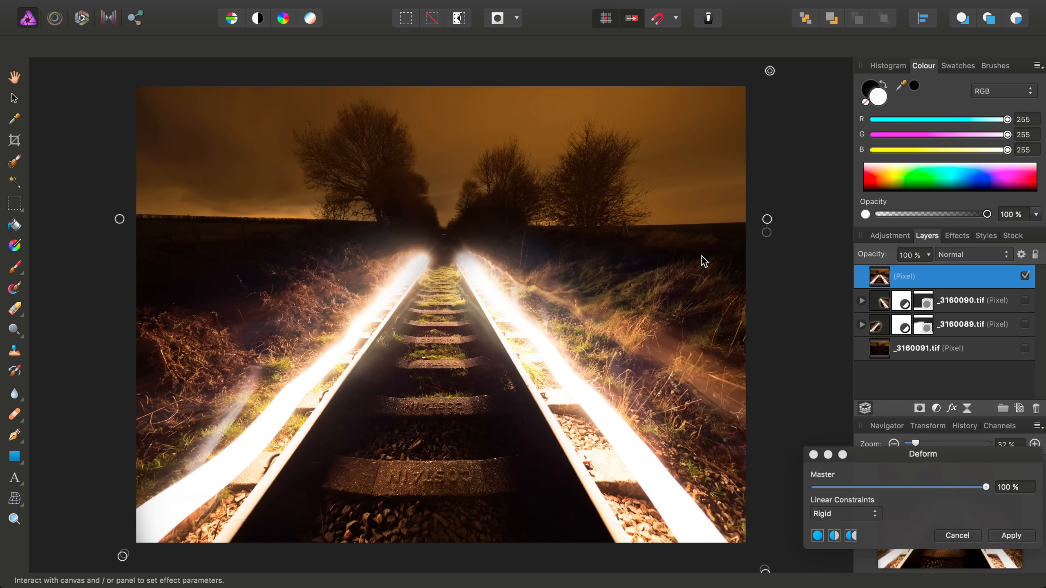
left_click(1014, 537)
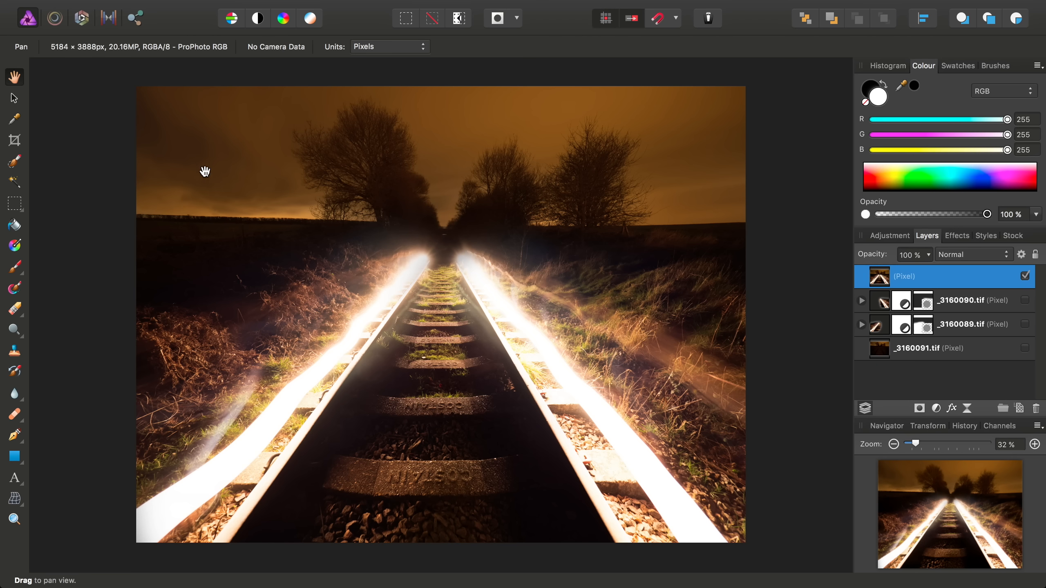
Select the orange sky and treeline above the horizon using a 180 px Selection Brush
left_click(16, 162)
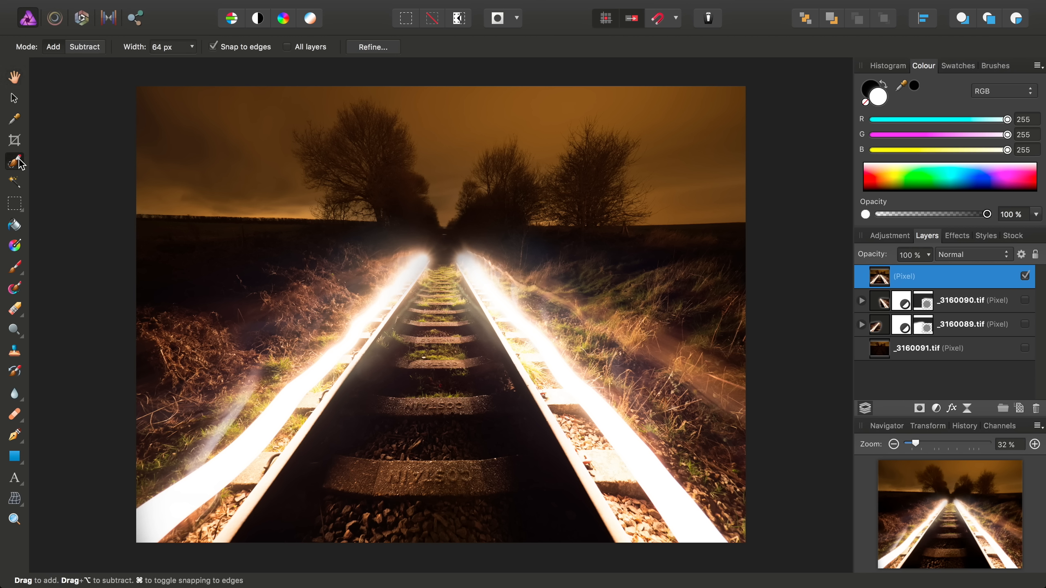
left_click(192, 47)
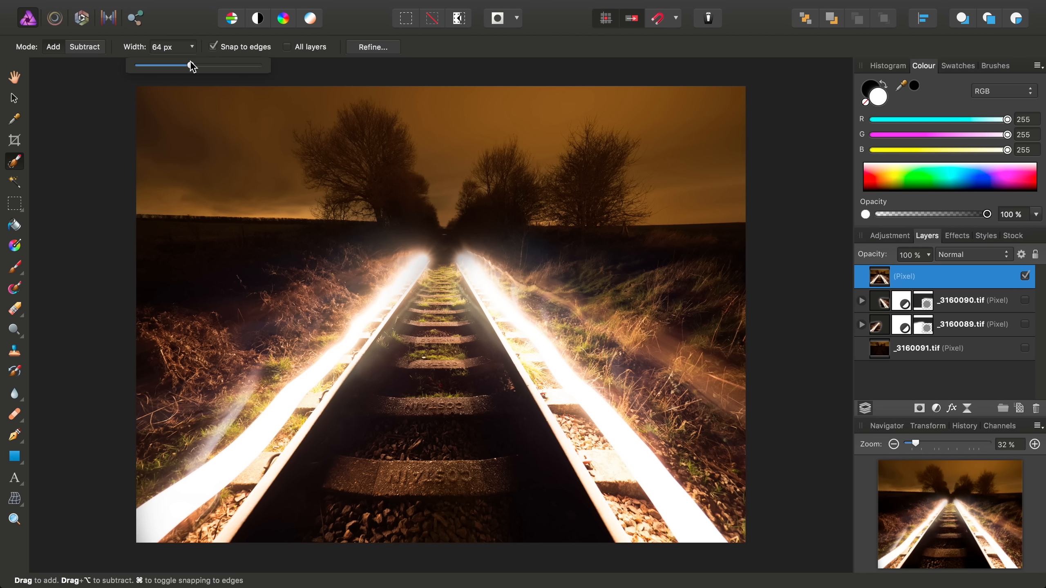
left_click_drag(204, 65, 207, 66)
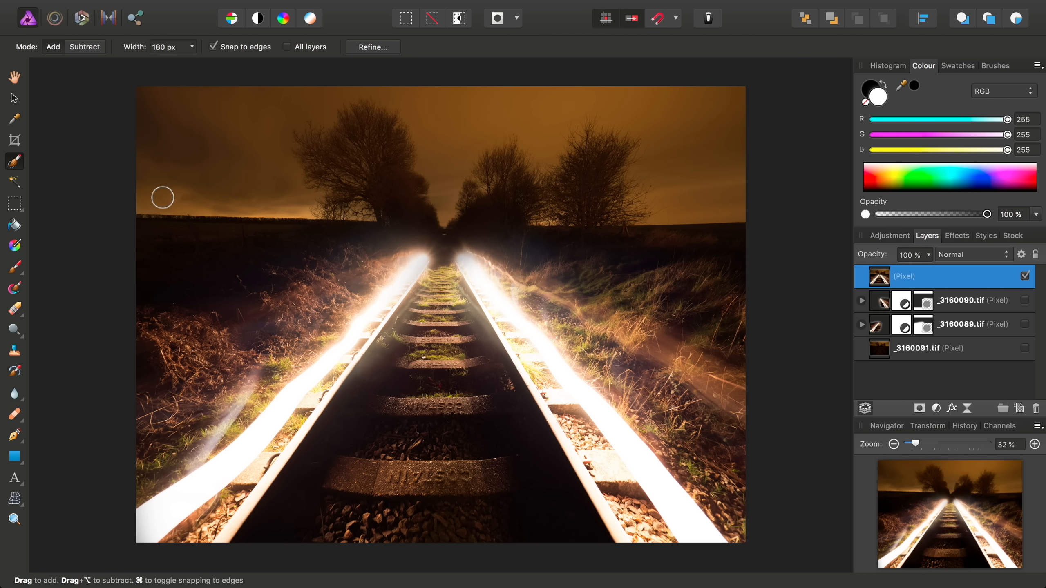
left_click(162, 197)
left_click_drag(251, 198, 679, 194)
mouse_move(506, 68)
left_mouse_down()
mouse_move(471, 124)
mouse_move(706, 125)
mouse_move(663, 150)
mouse_move(138, 132)
mouse_move(448, 206)
mouse_move(572, 214)
mouse_move(540, 219)
mouse_move(522, 212)
mouse_move(638, 215)
mouse_move(414, 225)
left_mouse_up()
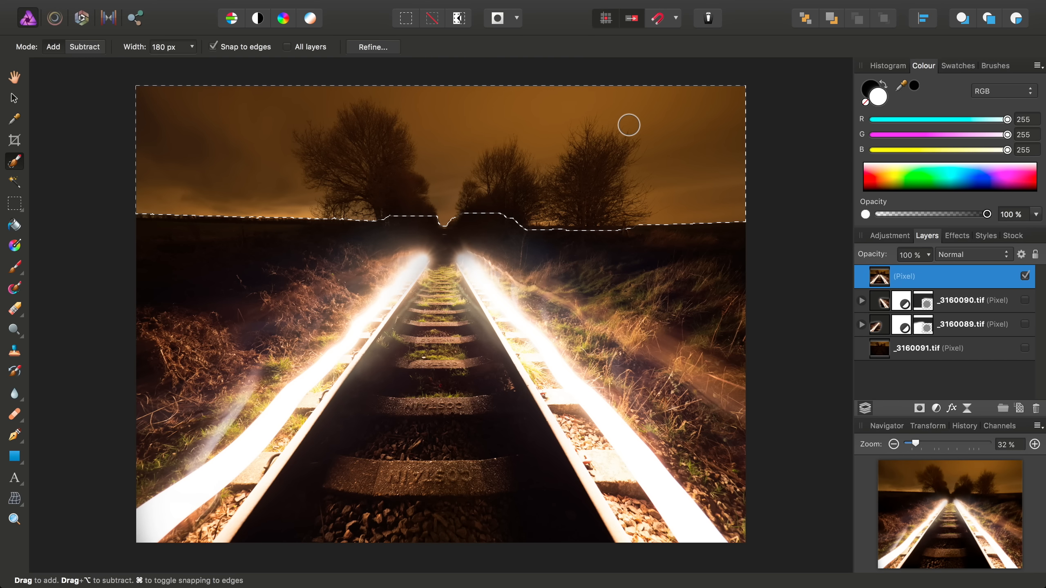
left_click(294, 7)
Add an HSL Shift adjustment that desaturates the sky to -77 % saturation
mouse_move(371, 131)
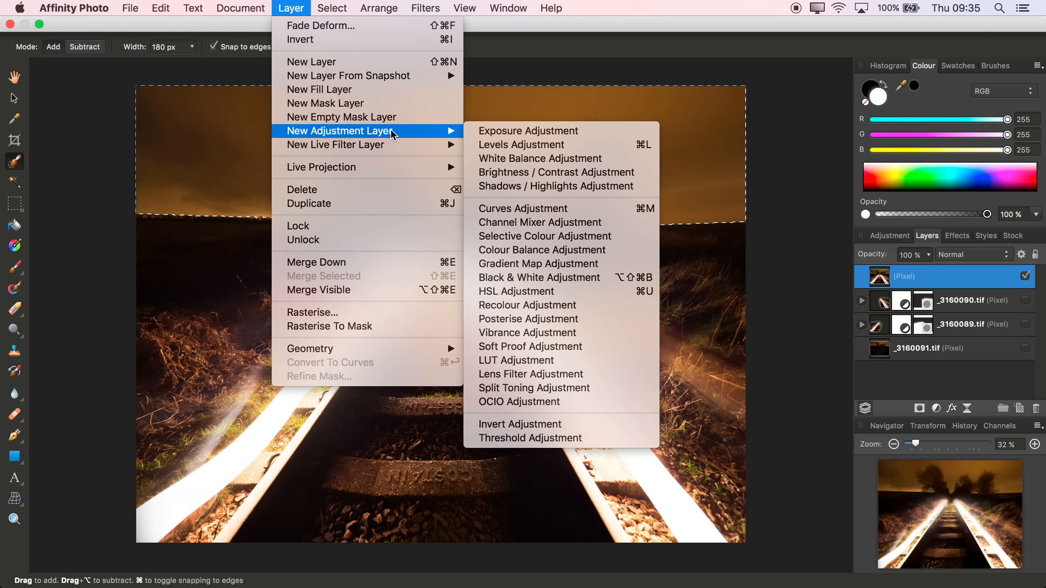
left_click(523, 291)
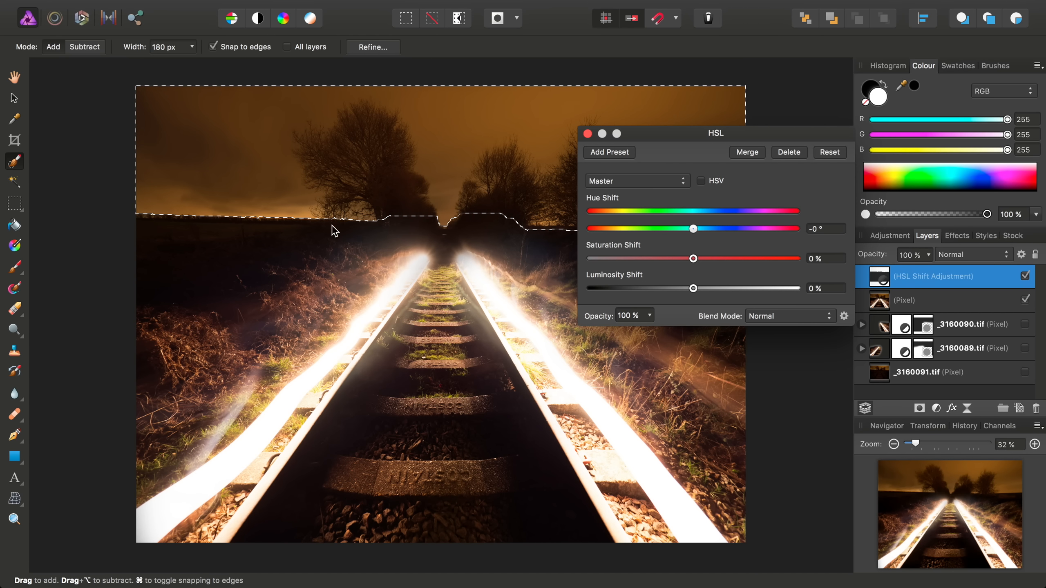
left_click_drag(694, 260, 613, 259)
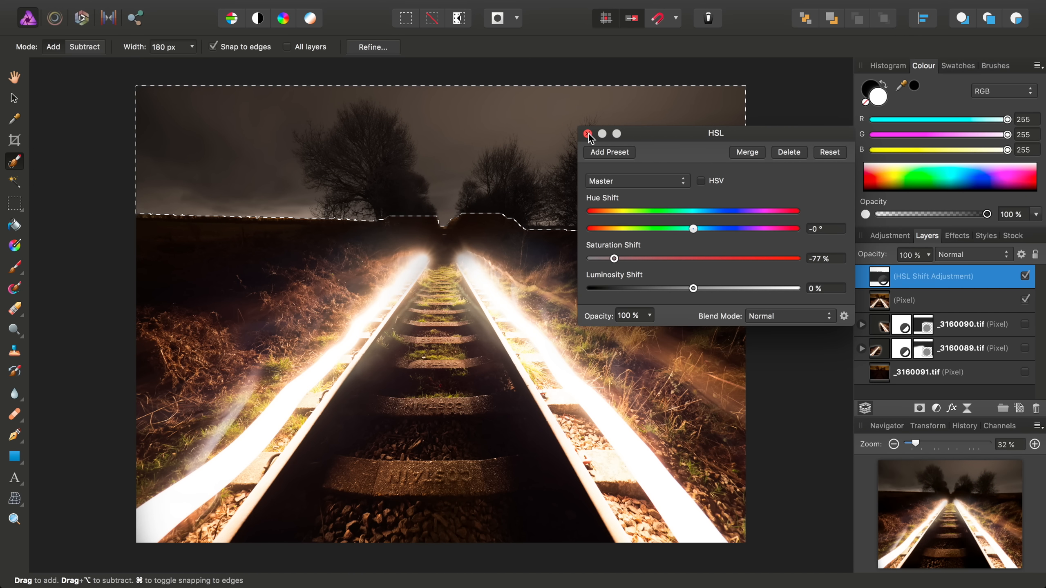
left_click(587, 133)
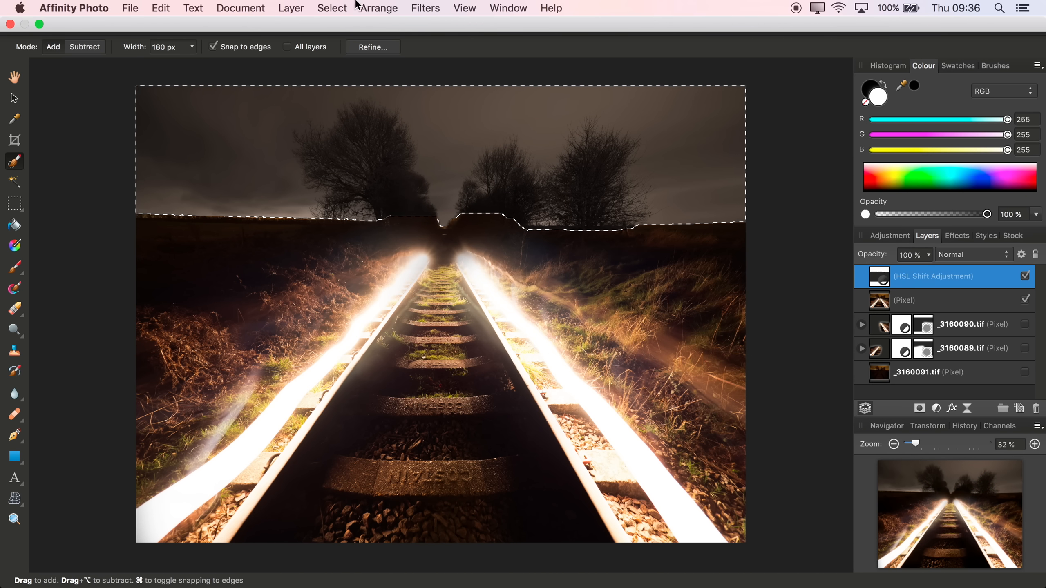
Clear the sky selection with Cmd+D and switch to the pan tool
left_click(337, 5)
left_click(589, 268)
key("super+d")
key("h")
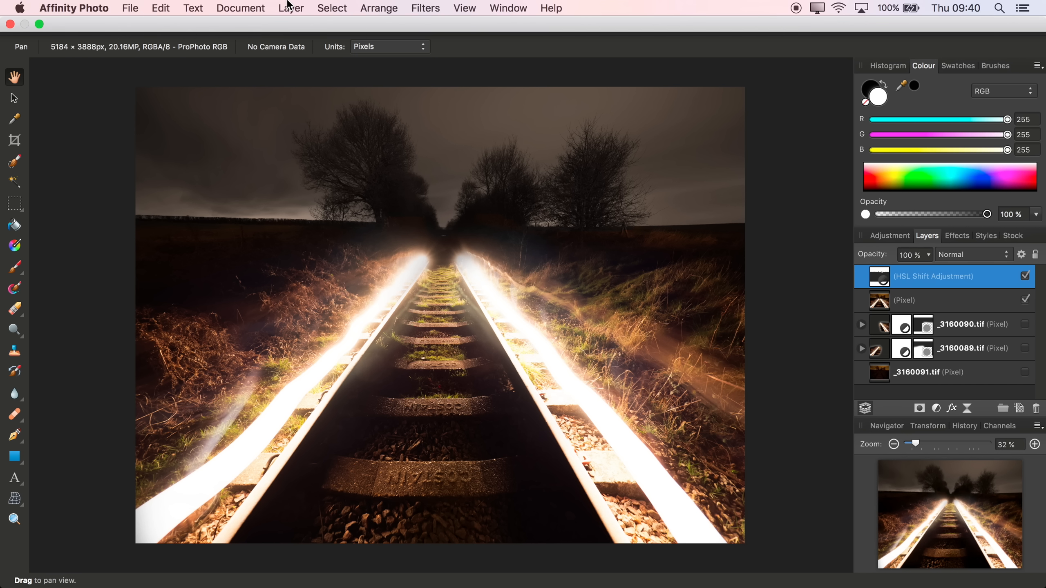
left_click(290, 6)
Add a Channel Mixer adjustment with LAB output and BOpponent as the output channel
mouse_move(415, 132)
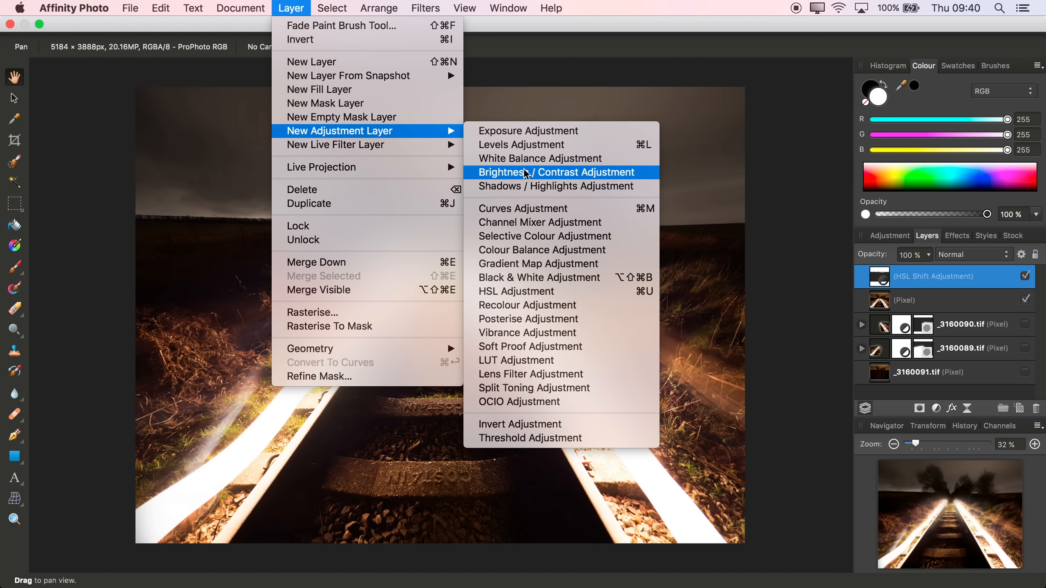
left_click(531, 231)
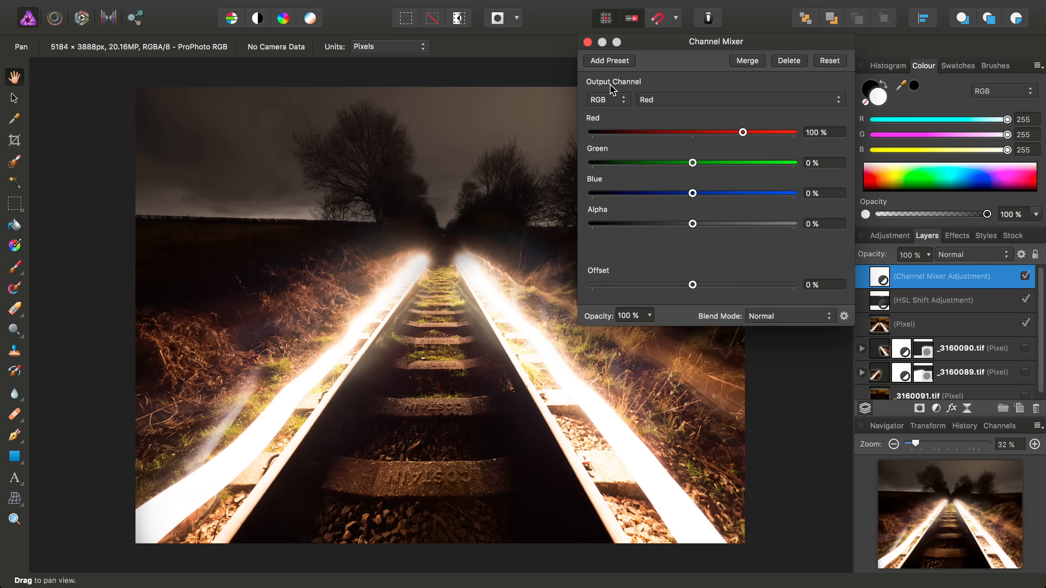
left_click(609, 98)
left_click(606, 123)
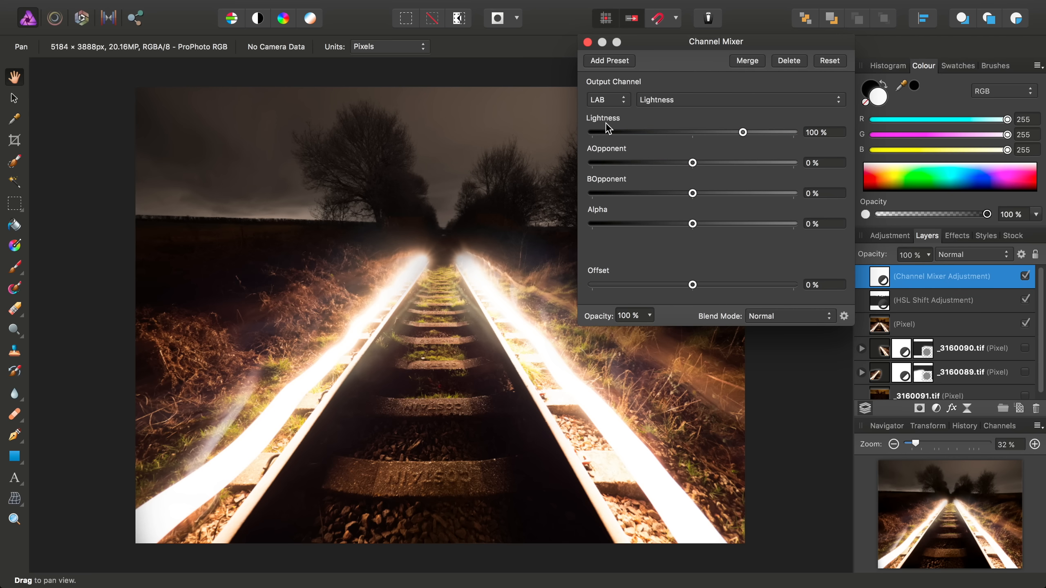
left_click(690, 100)
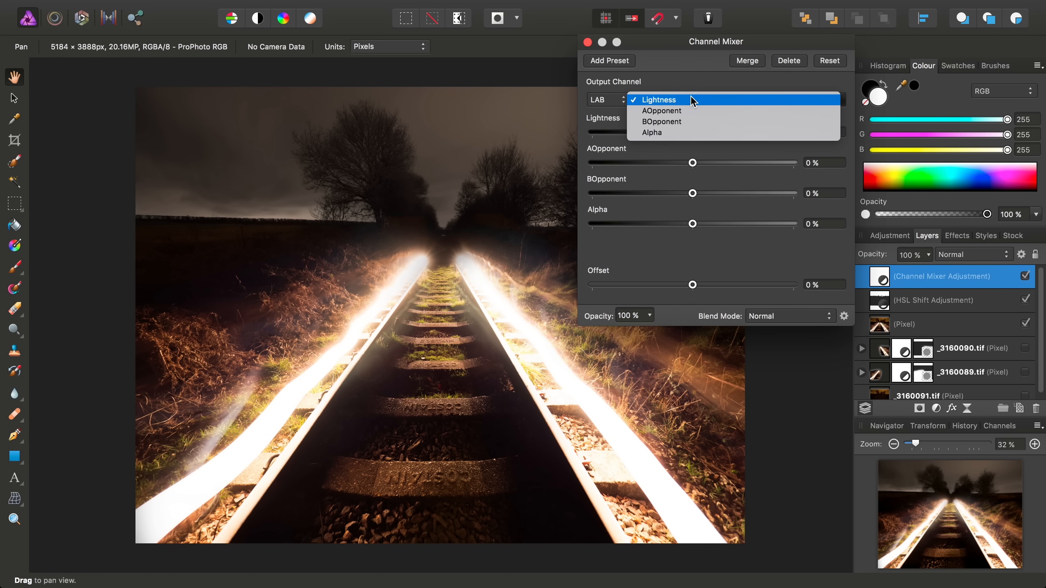
left_click(685, 121)
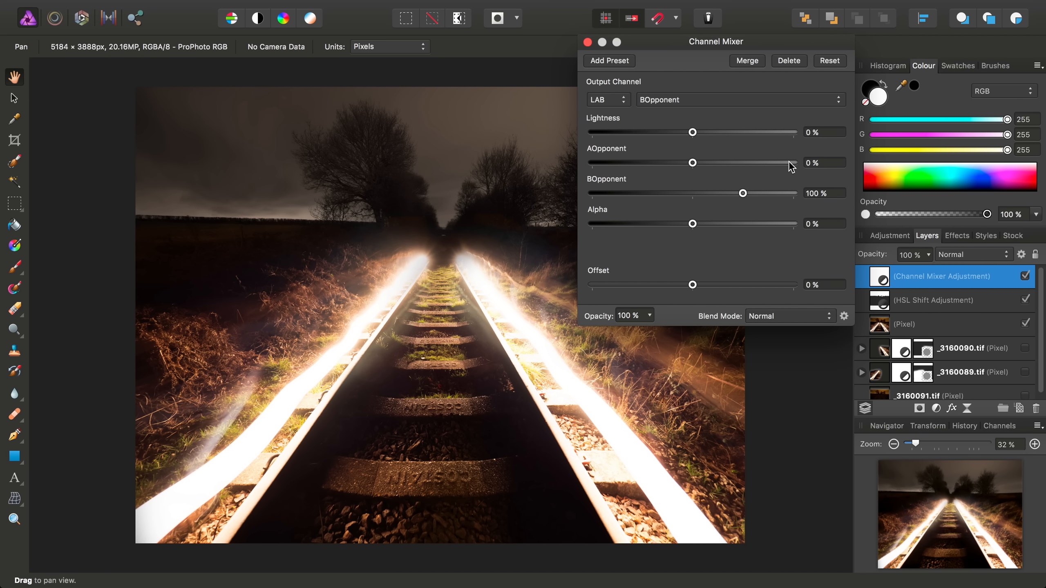
Set the AOpponent and BOpponent amounts to 50 % each and close the mixer
left_click(823, 163)
type("50")
key("Tab")
type("5")
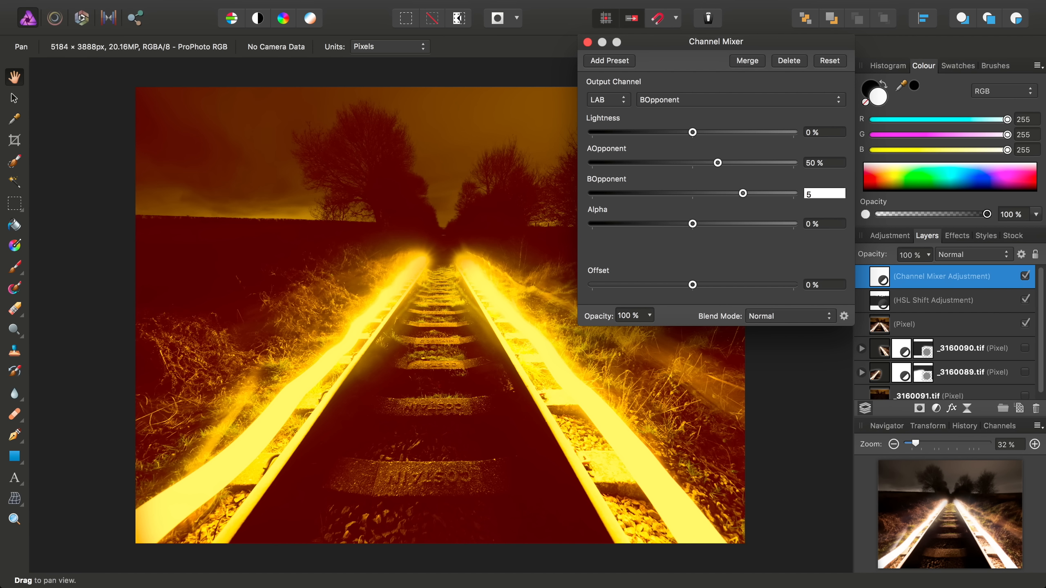
type("0")
key("Return")
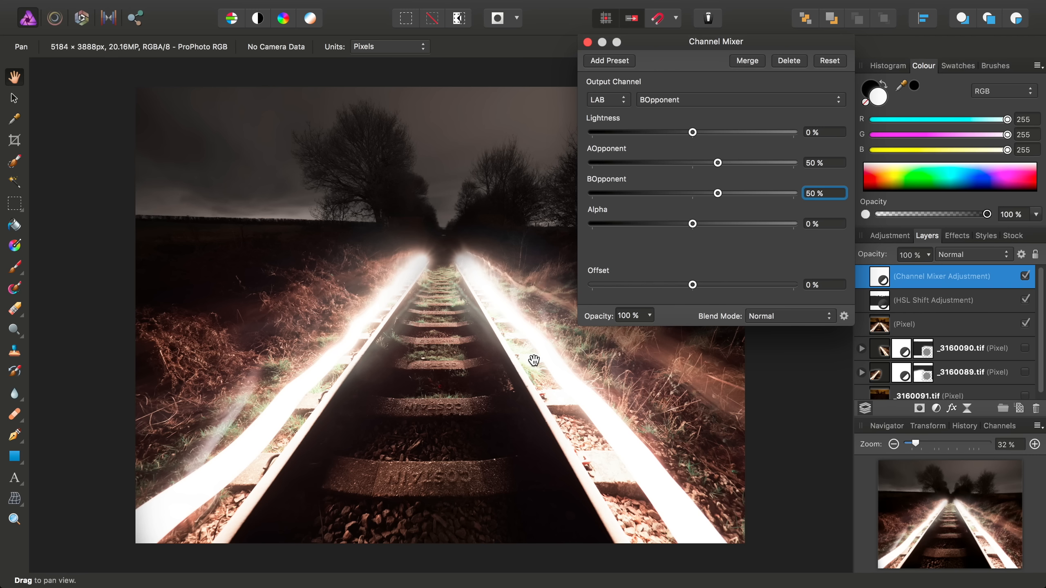
left_click(587, 42)
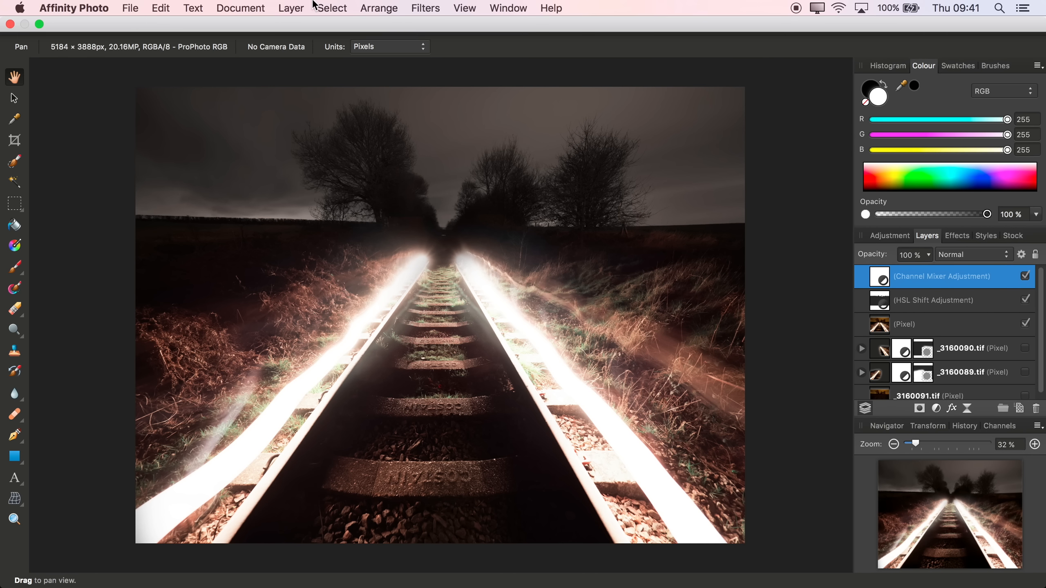
left_click(294, 8)
Add a Selective Colour adjustment with Neutrals Cyan 12 % and Yellow -14 %
mouse_move(356, 136)
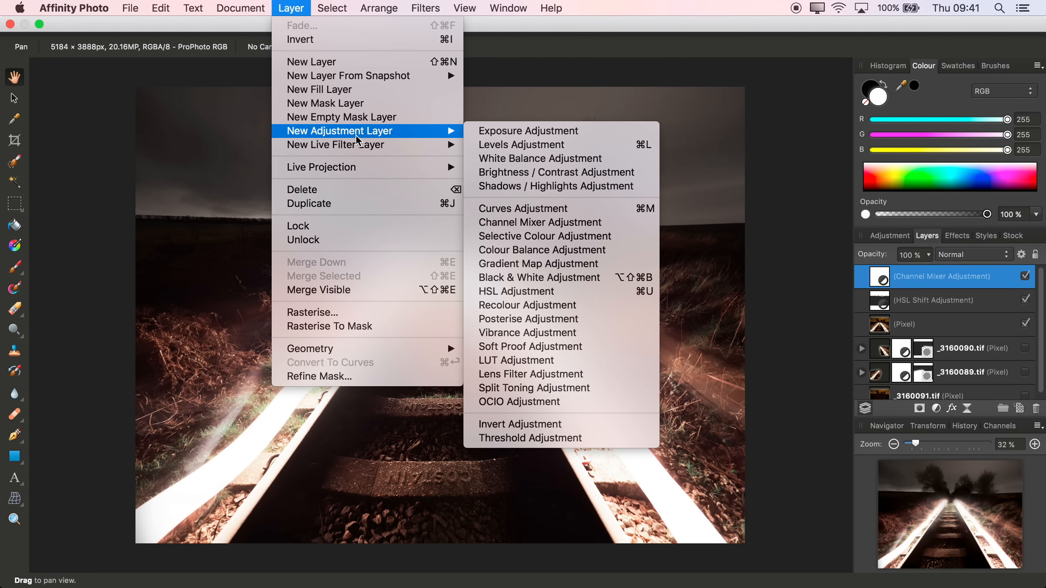
left_click(549, 239)
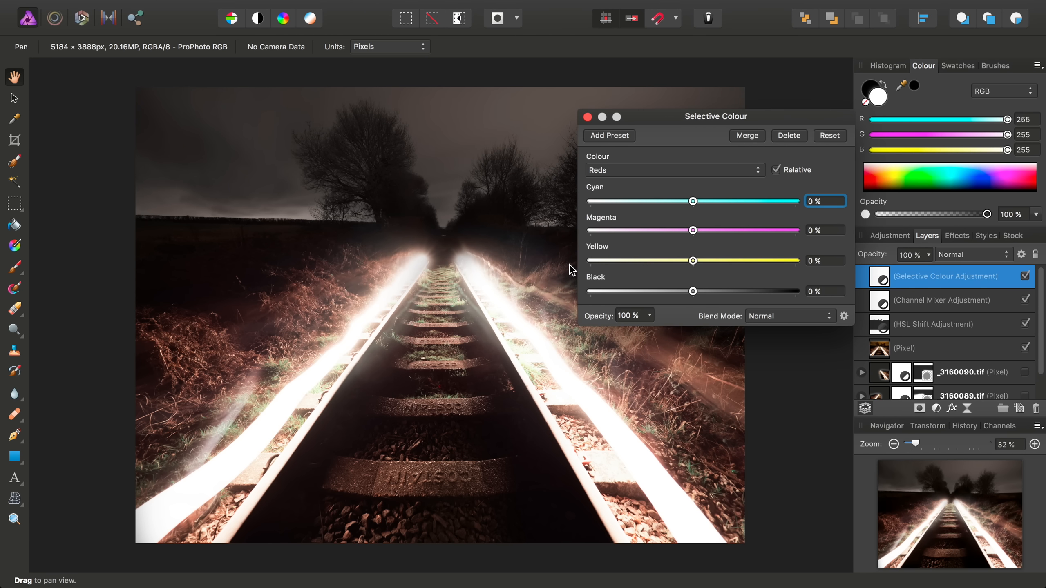
left_click(640, 166)
left_click(621, 246)
left_click_drag(693, 204, 704, 205)
left_click_drag(693, 262, 678, 265)
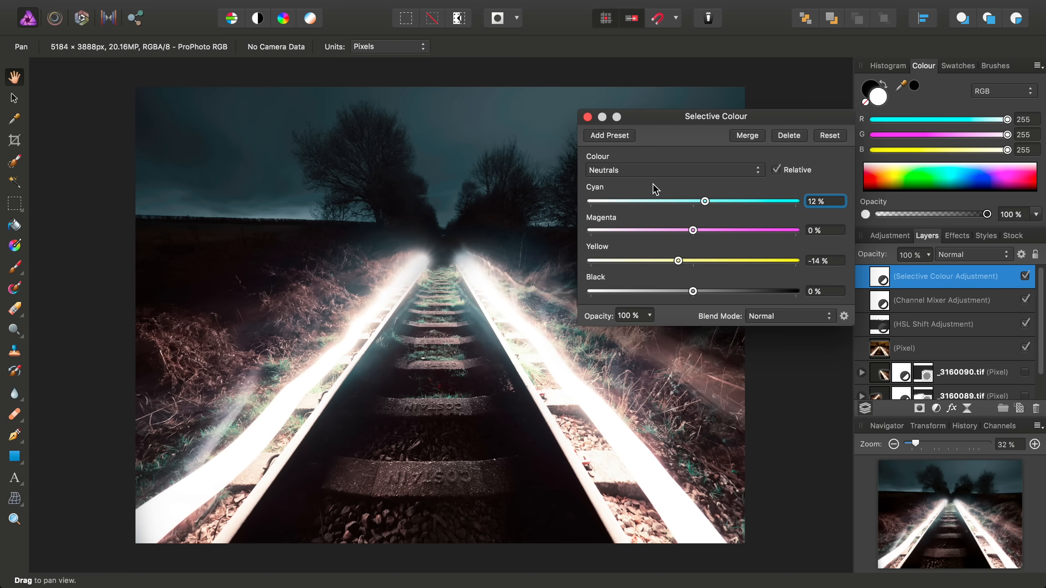
Set the Whites range Yellow to 45 % and close the Selective Colour settings
left_click(642, 170)
left_click(643, 159)
left_click_drag(722, 266, 743, 270)
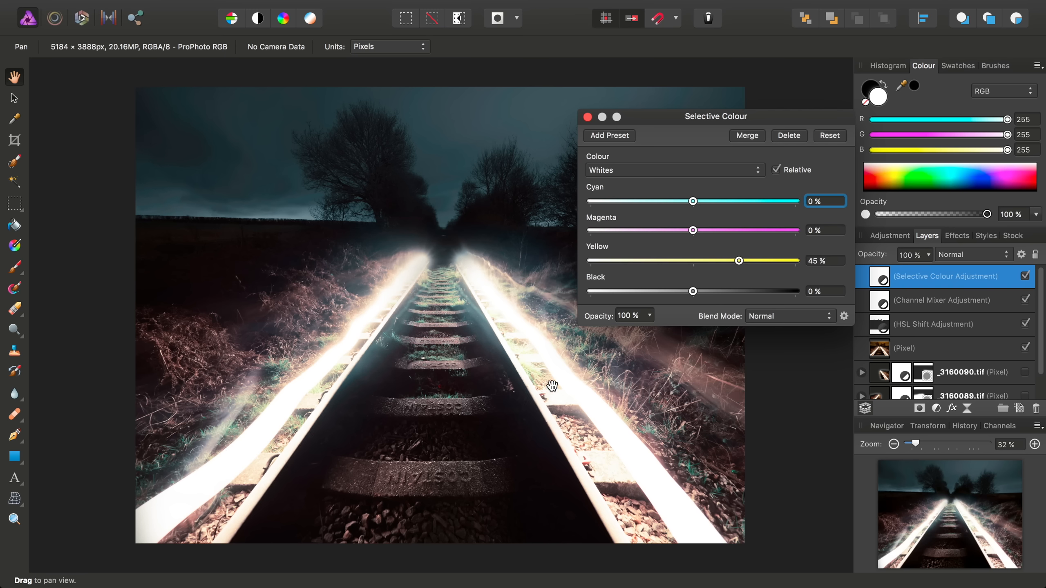
left_click(586, 117)
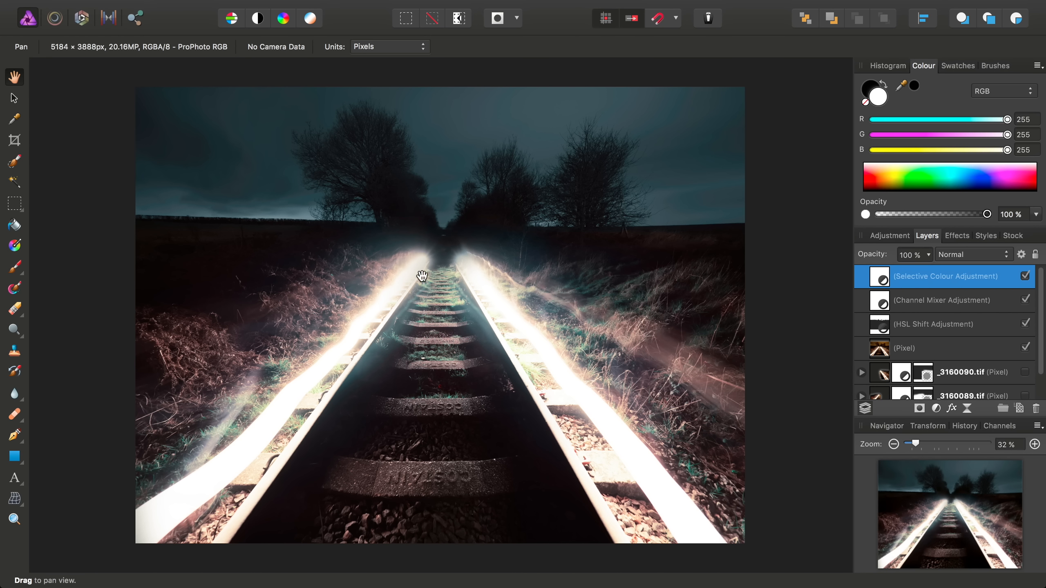
left_click(291, 8)
Add a top Brightness / Contrast adjustment with brightness -5 % and contrast 14 %
mouse_move(445, 133)
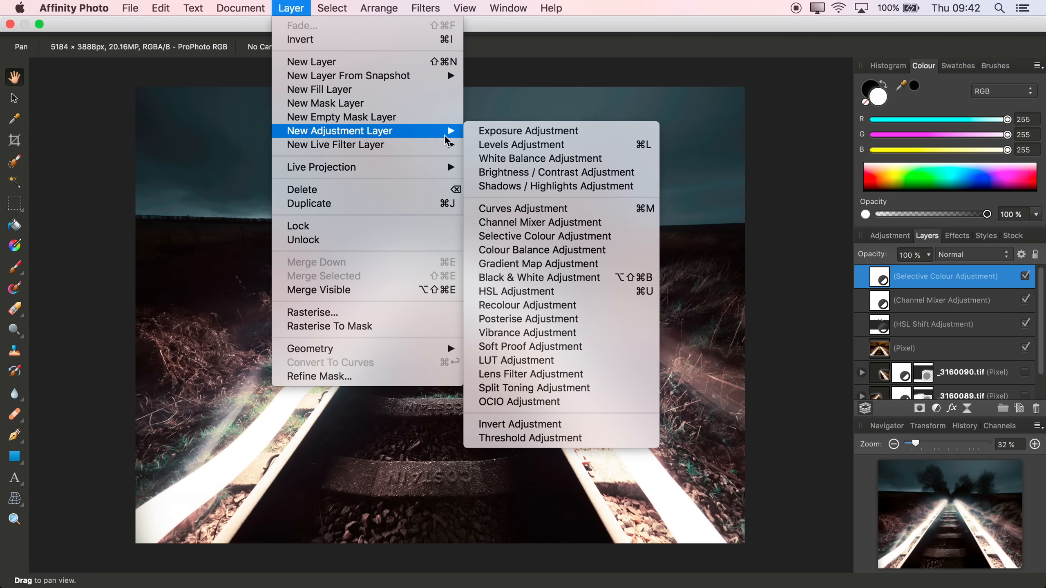
left_click(520, 175)
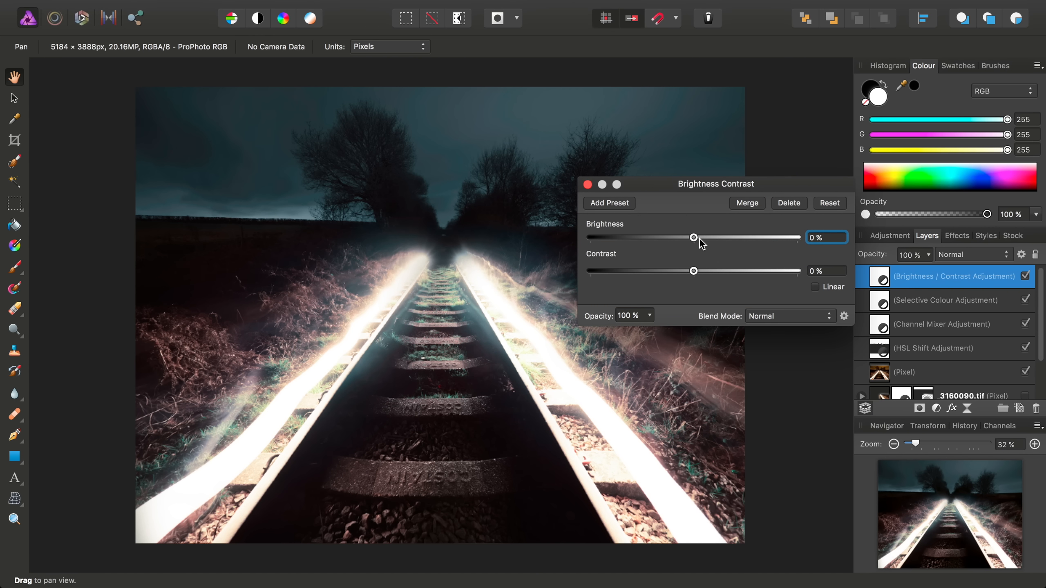
mouse_move(694, 238)
left_mouse_down()
mouse_move(709, 237)
mouse_move(725, 271)
mouse_move(694, 238)
left_mouse_up()
left_click_drag(725, 271, 669, 278)
left_click_drag(694, 238, 710, 278)
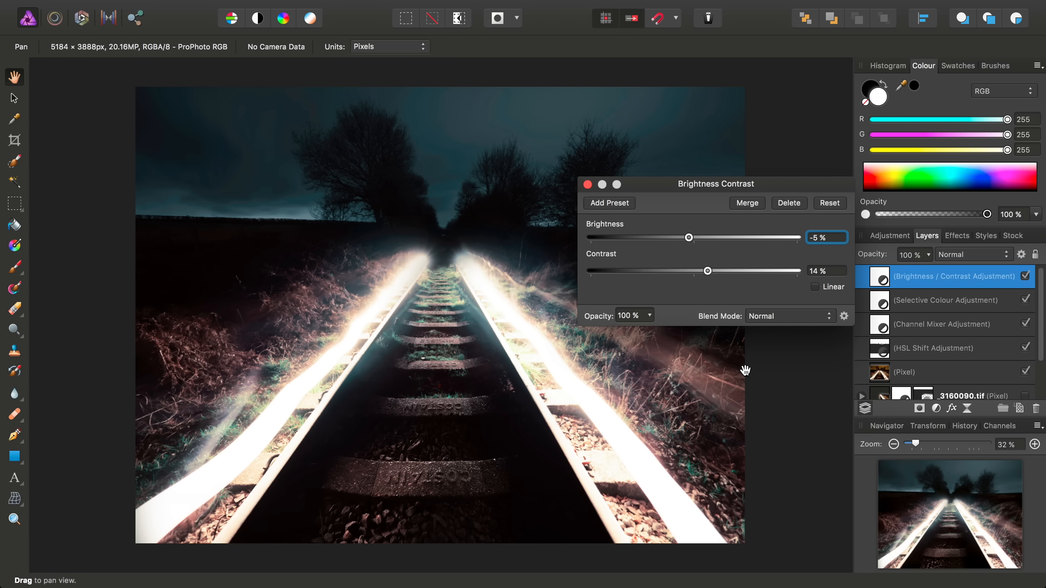
left_click(587, 185)
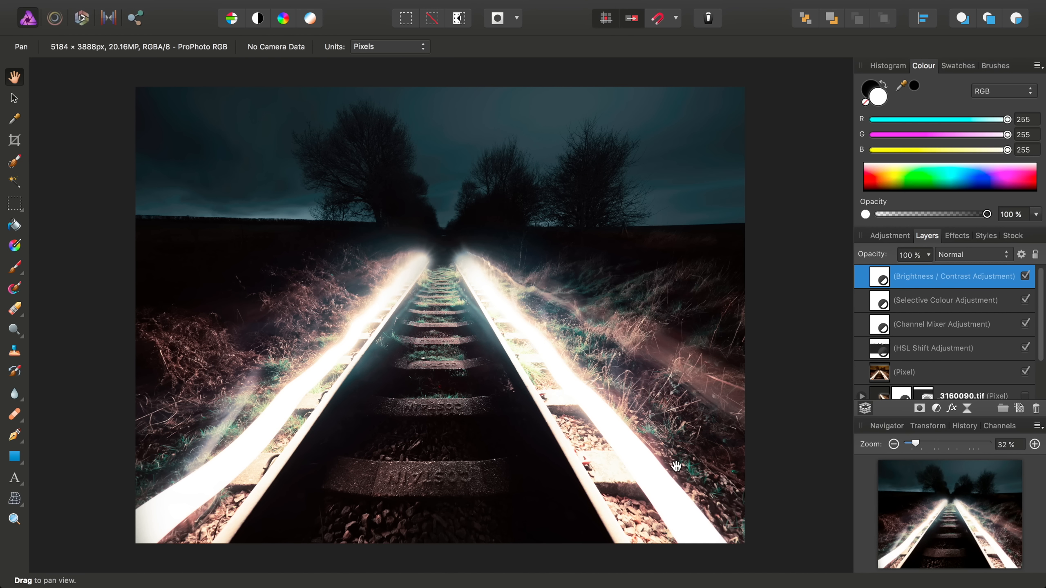